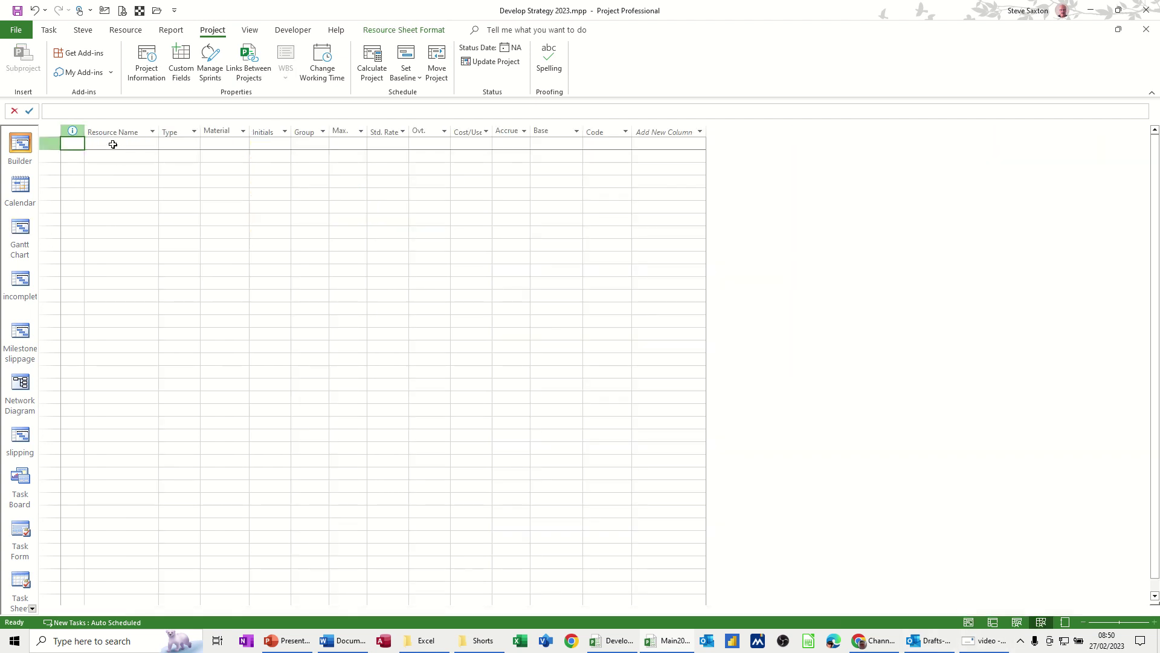
Enter three people as work resources on the Resource Sheet.
left_click(113, 145)
type("B")
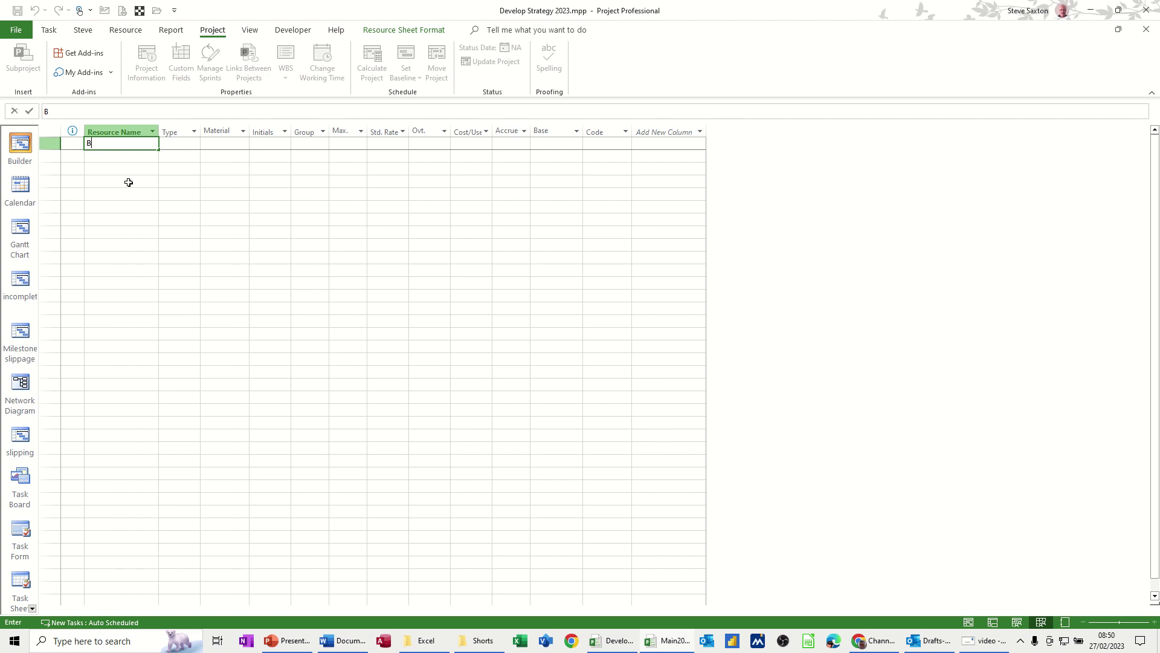
type("ob")
key("Return")
type("Bi")
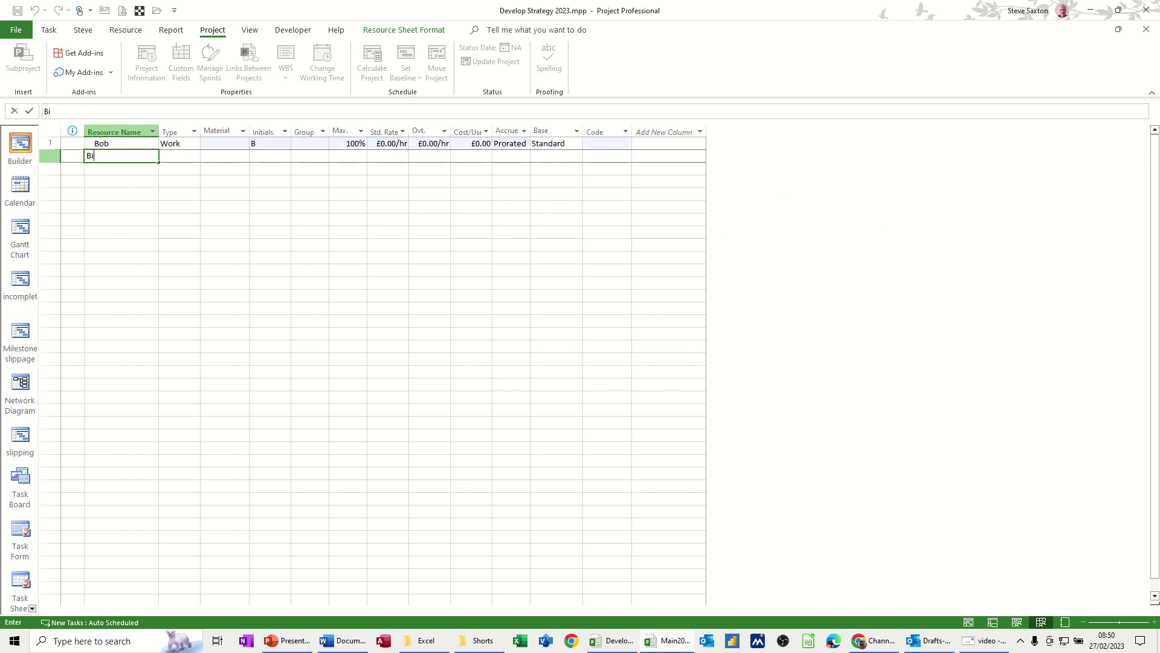
type("ll")
key("Return")
type("Ben")
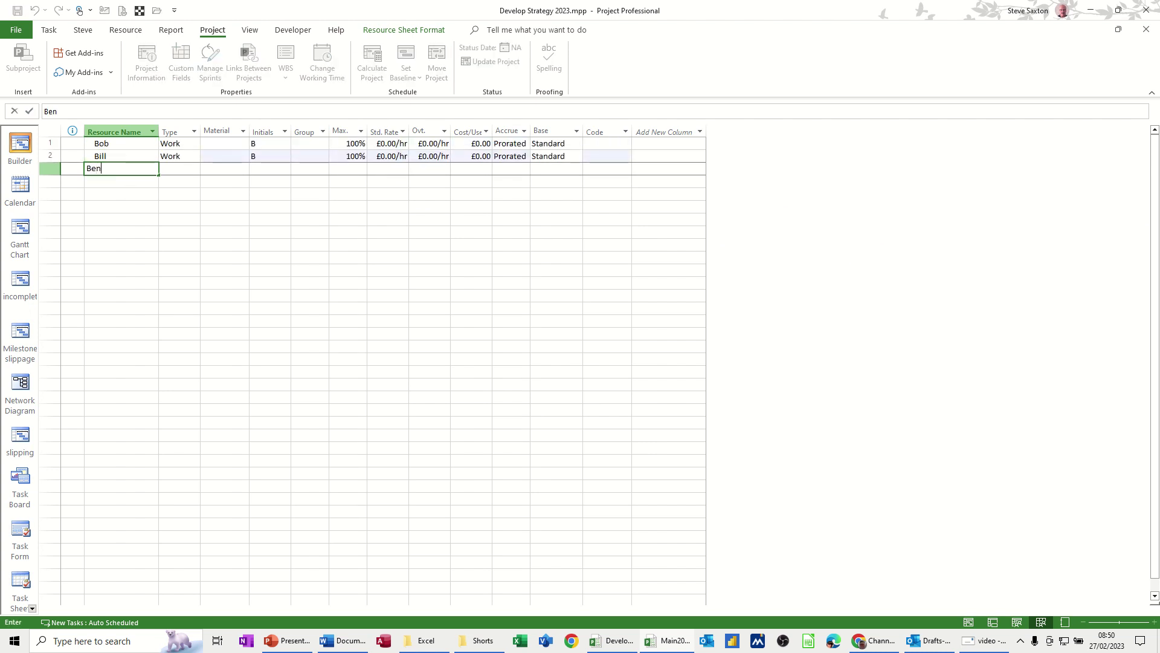
key("Return")
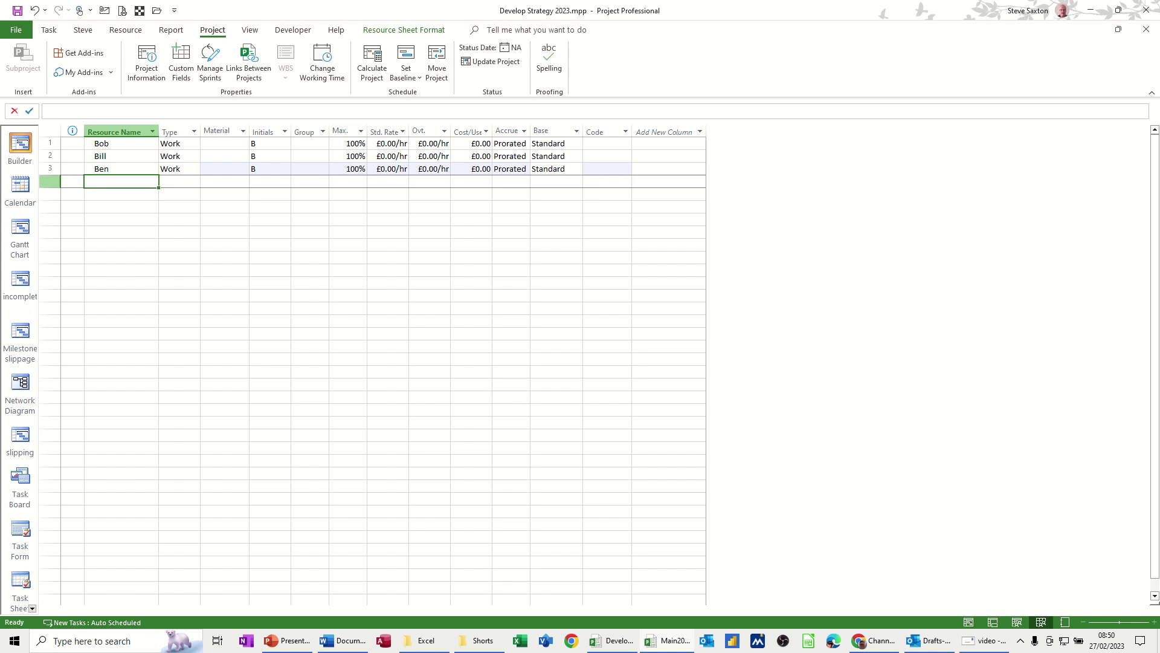
Add Paint and Paper as resources with their Type set to Material.
type("Paint")
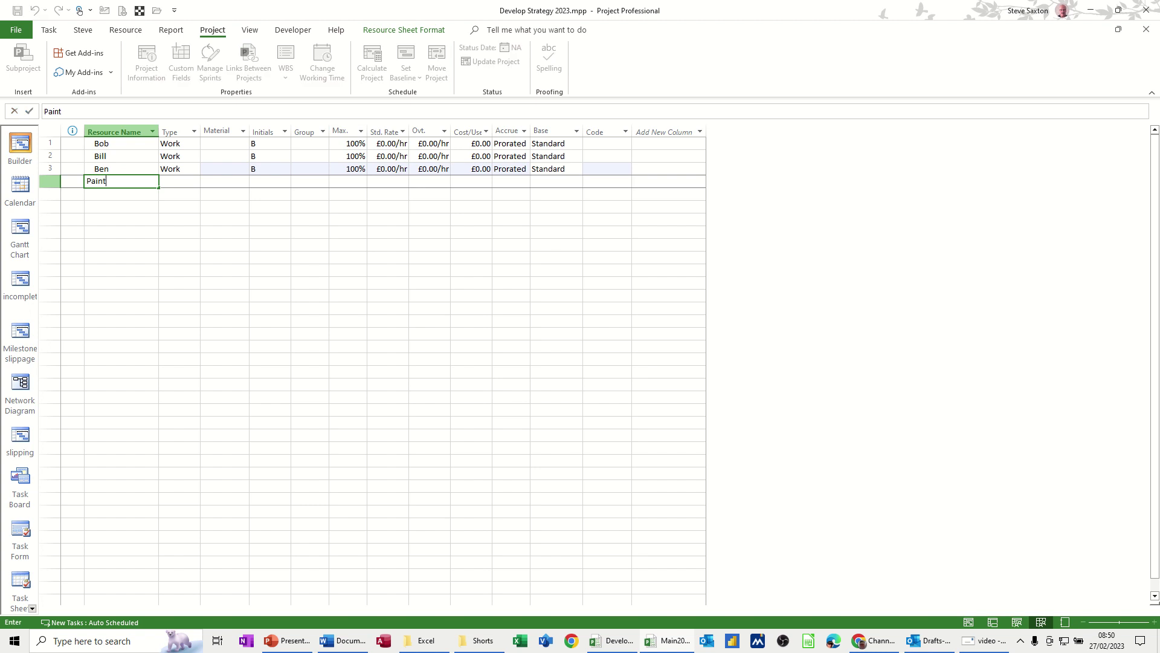
key("Tab")
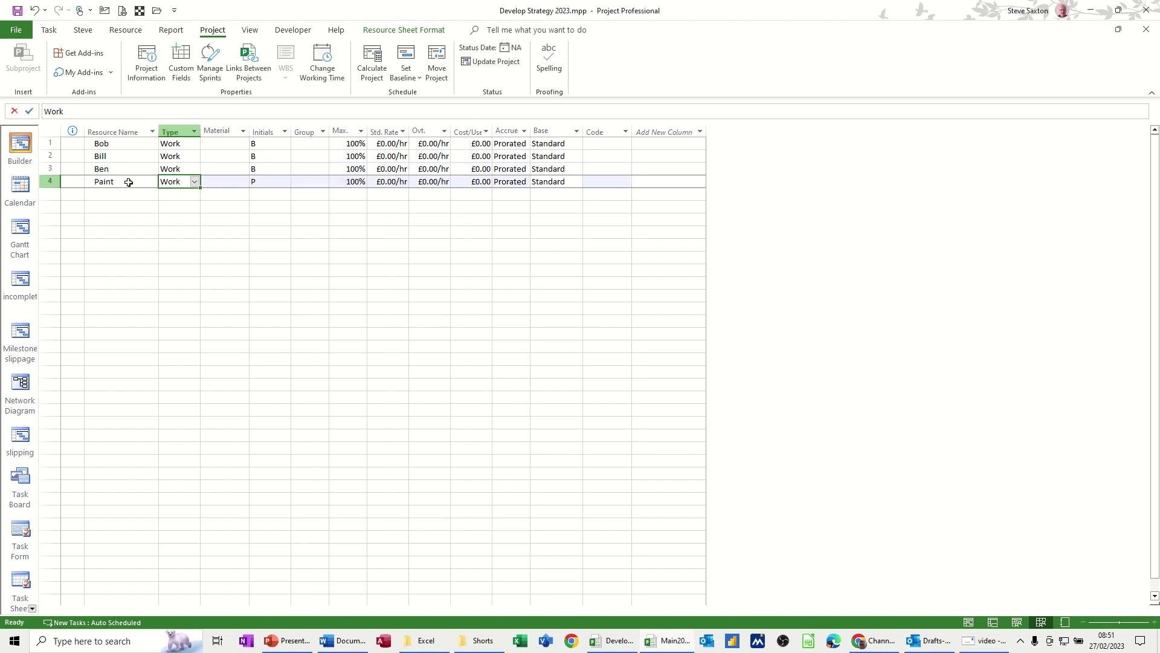
type("Material")
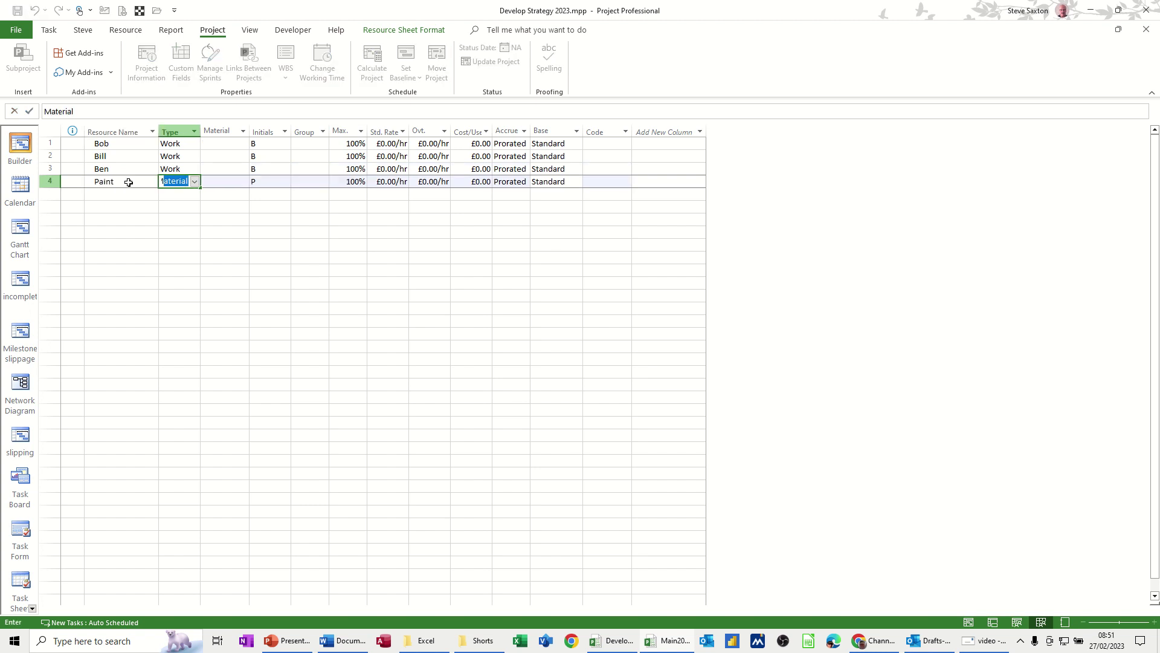
left_click(125, 195)
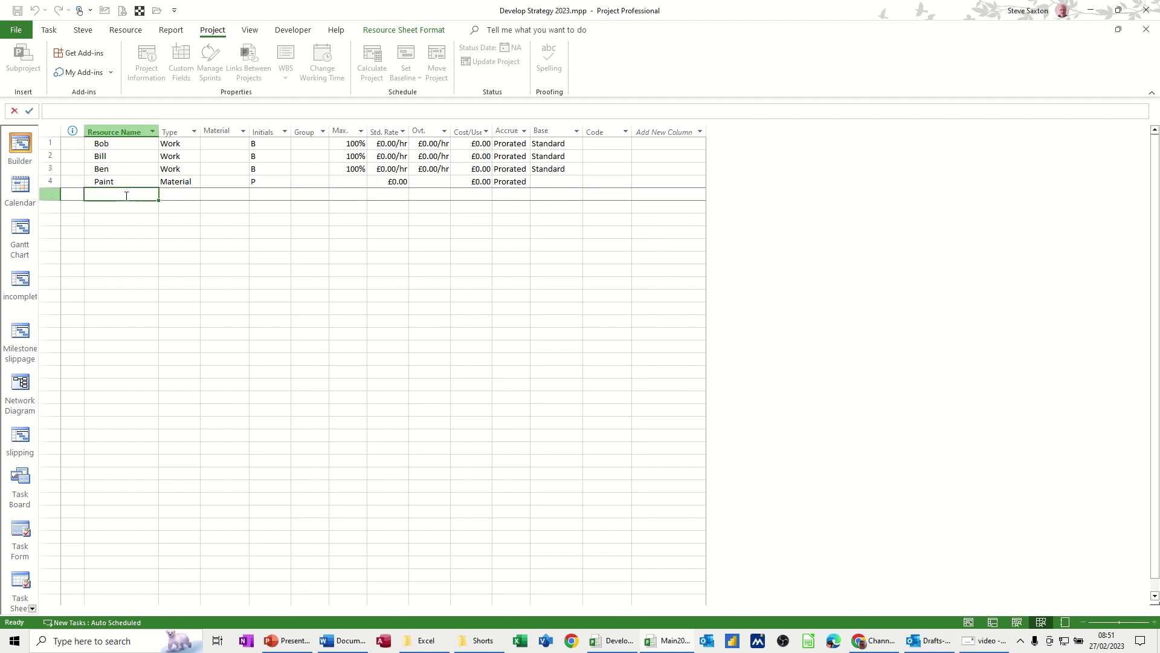
type("Paper")
key("Tab")
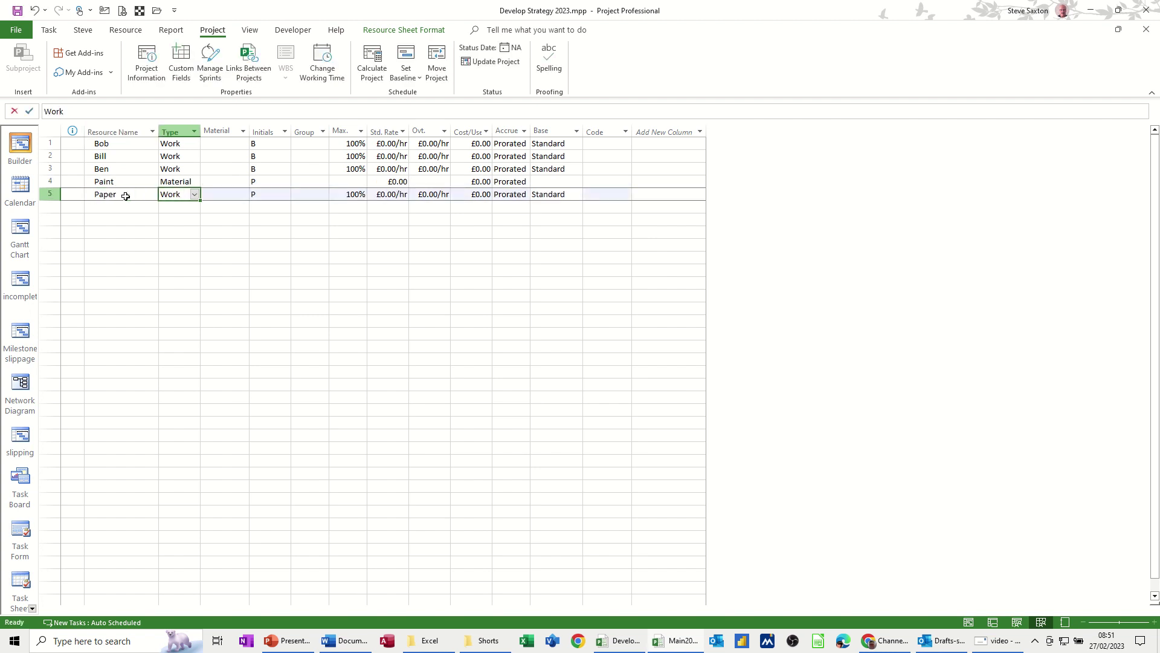
type("Material")
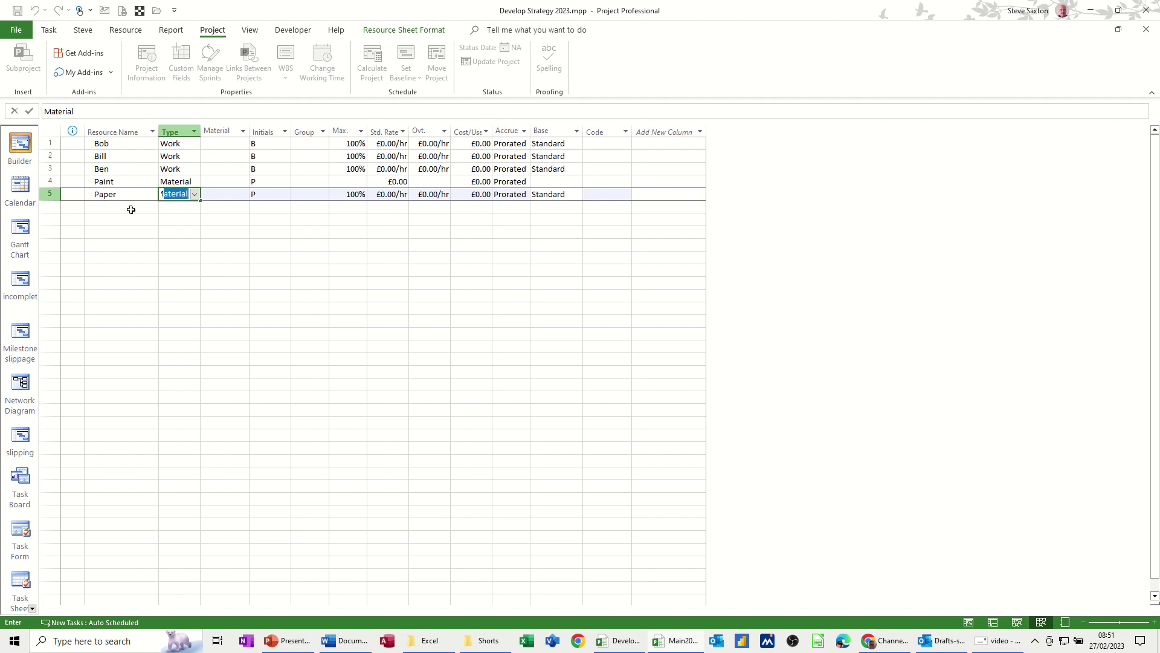
Give all three people a £10.00/hr standard rate and a £15.00/hr overtime rate.
left_click(379, 147)
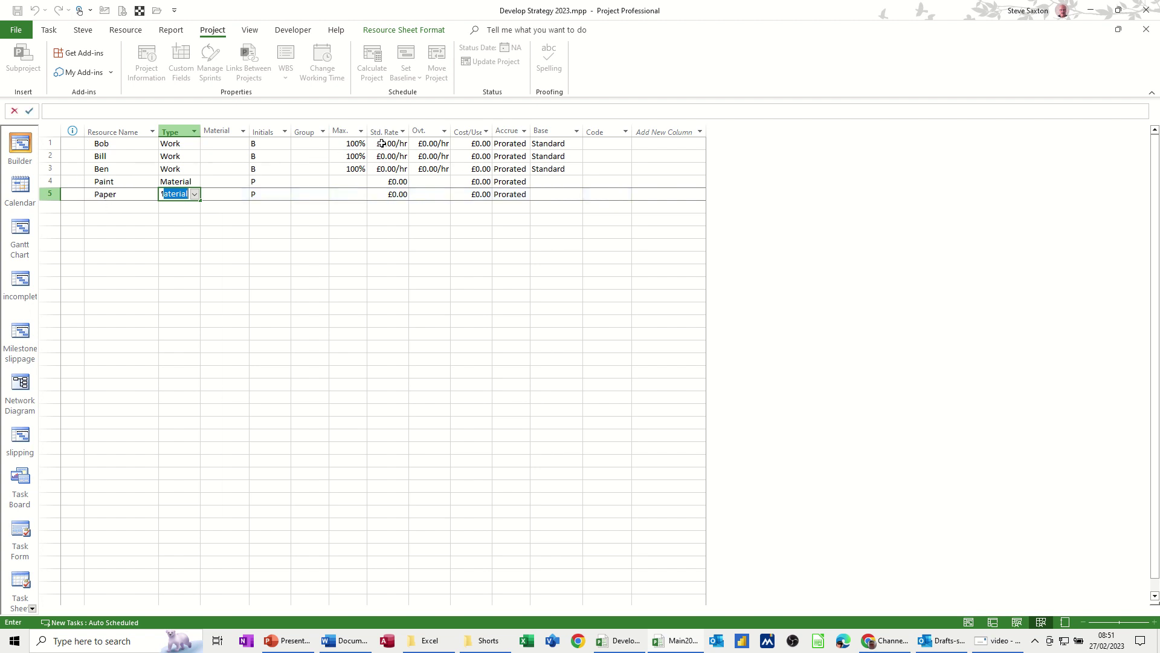
type("10")
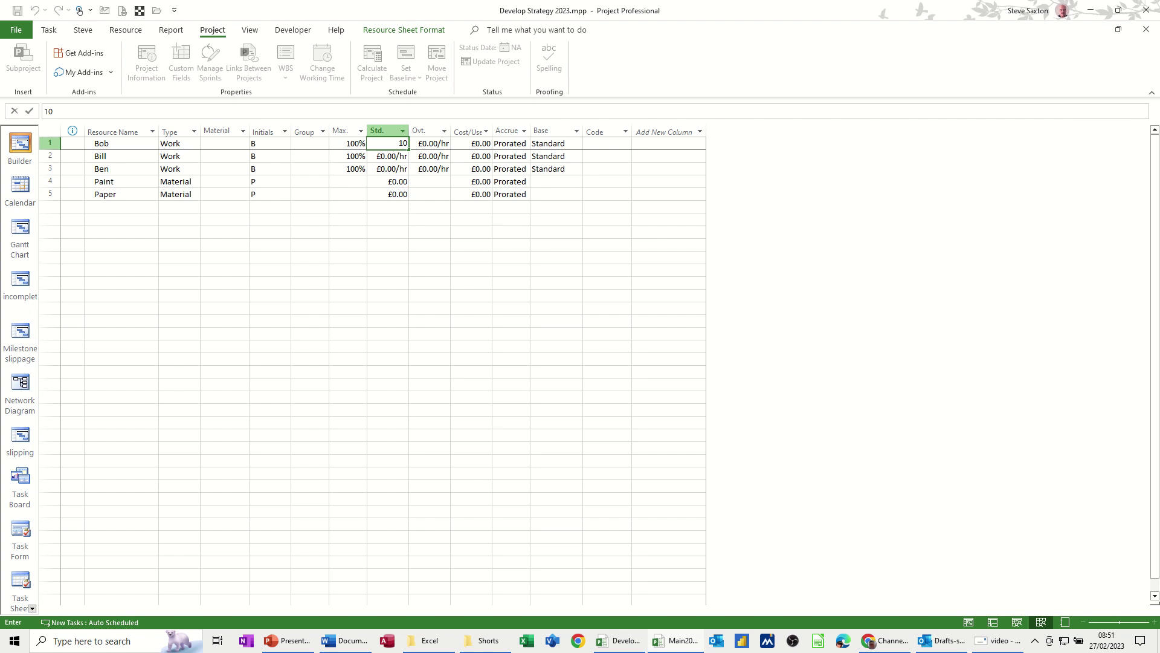
key("Tab")
type("1")
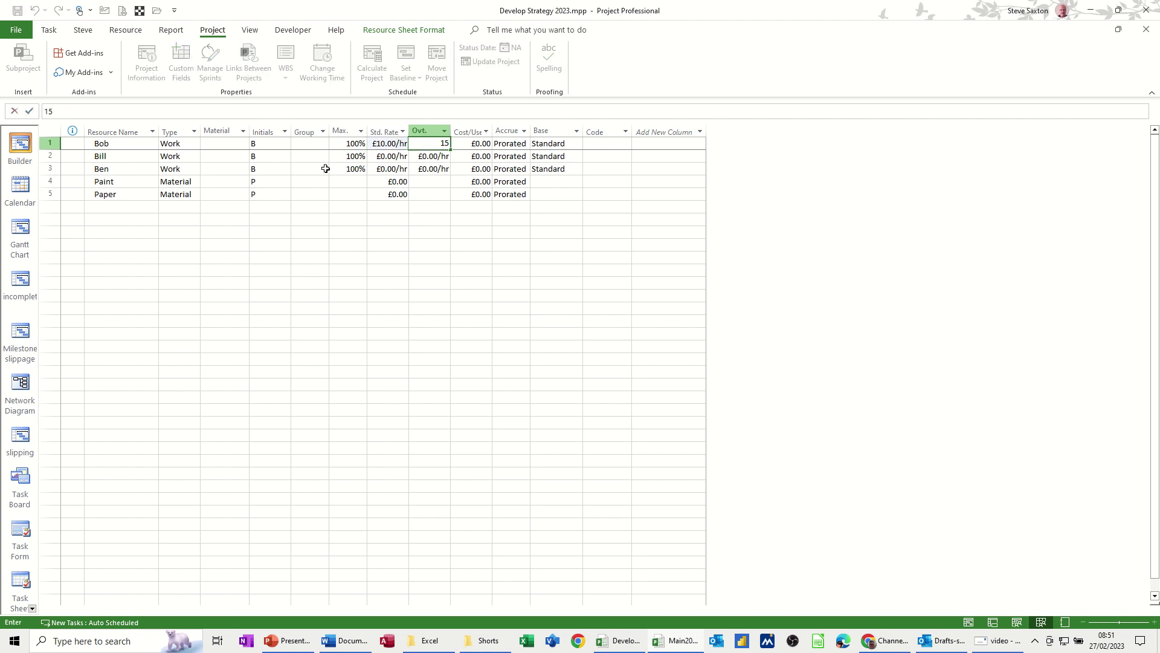
type("5")
left_click(403, 149)
left_click_drag(388, 142, 449, 171)
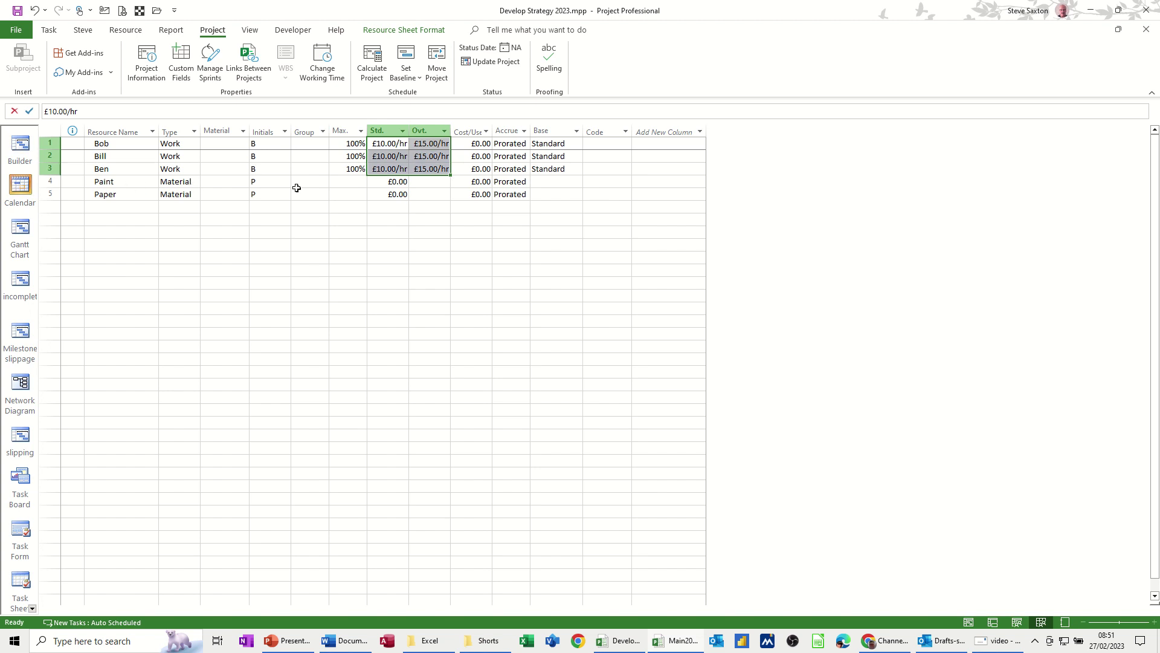
Set the standard rate for Paint and Paper to £1.00 each.
left_click(383, 183)
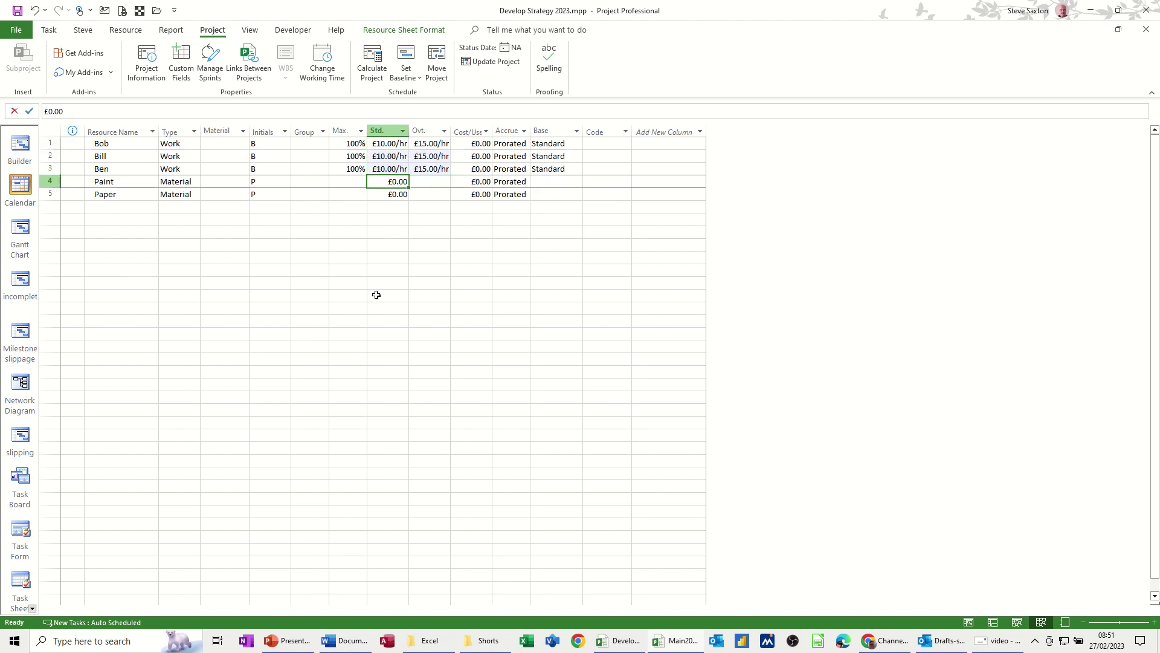
type("1")
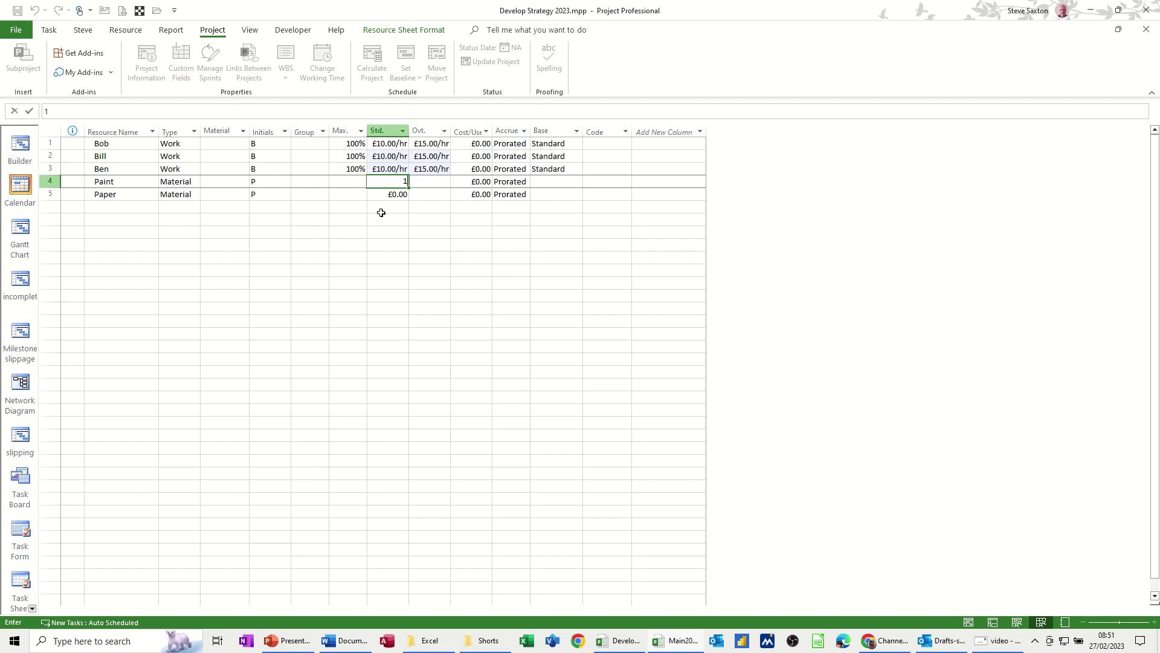
key("Return")
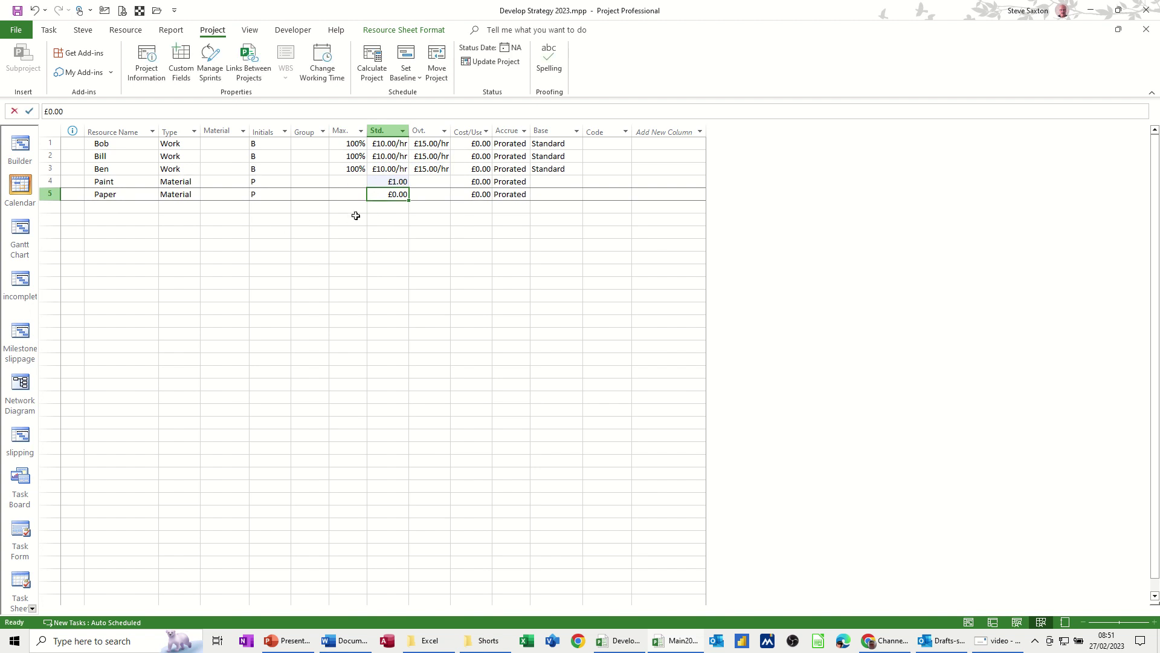
type("1")
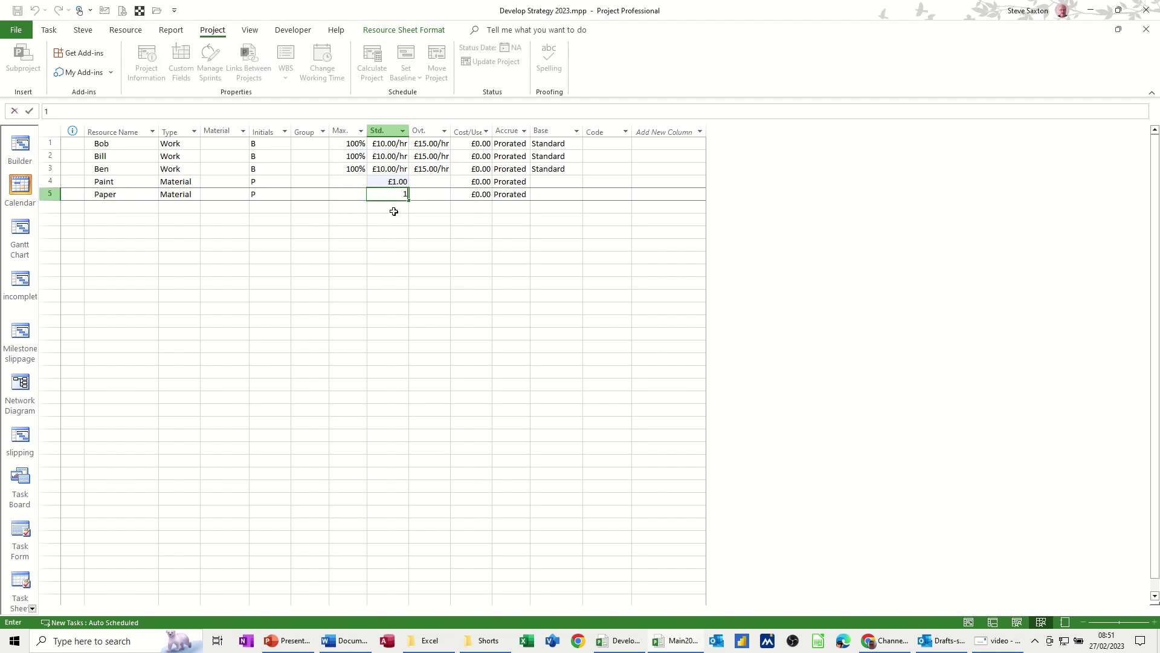
key("Return")
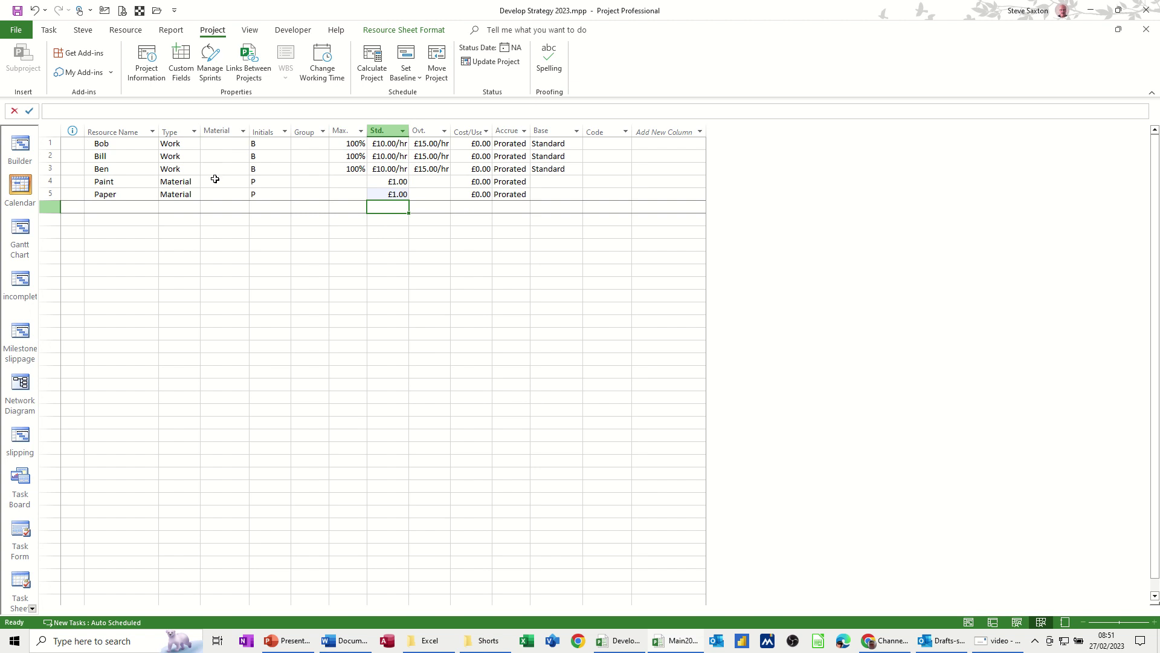
Set Paint's material label to Tins and Paper's to Pack.
left_click(215, 180)
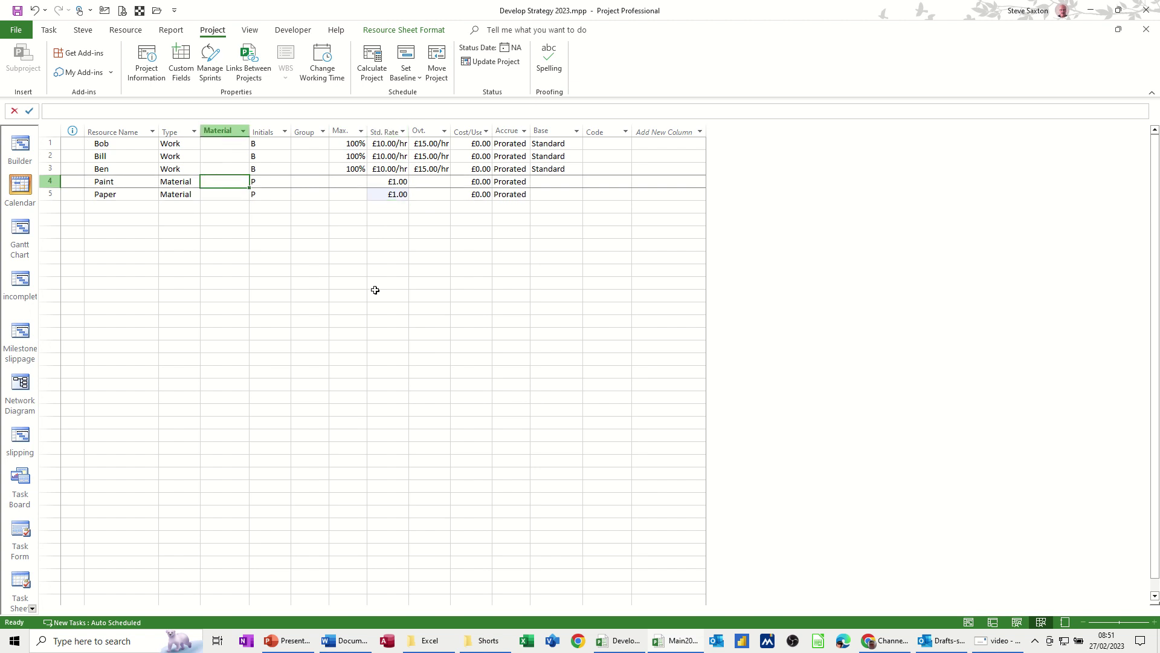
type("Tins")
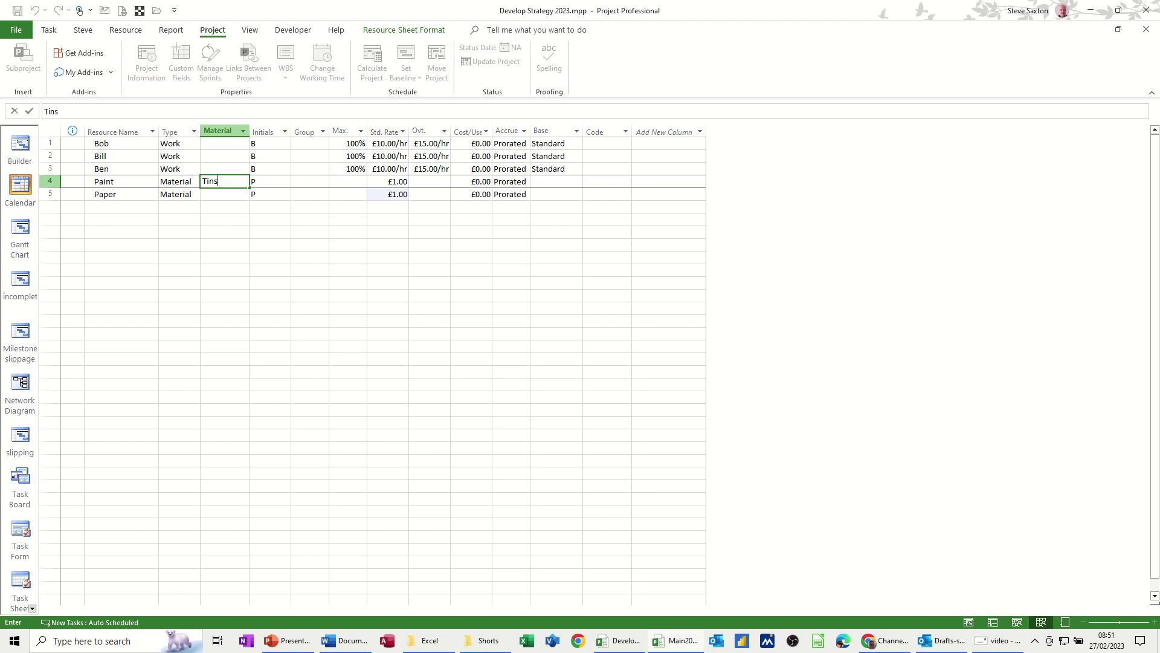
key("Return")
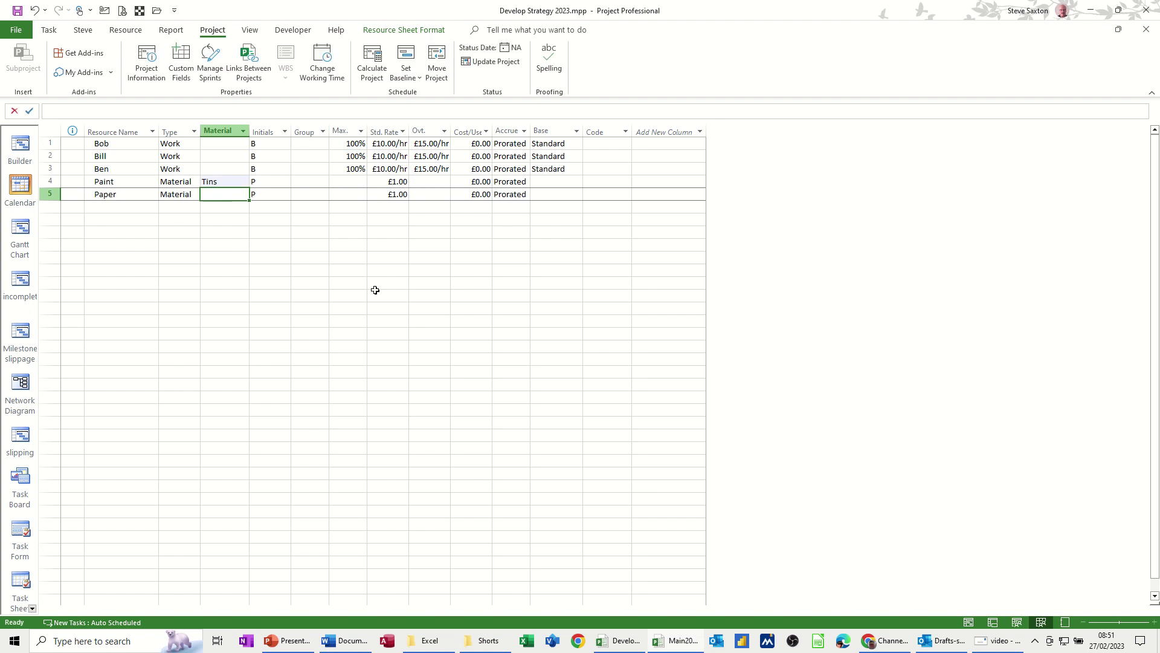
type("Pack")
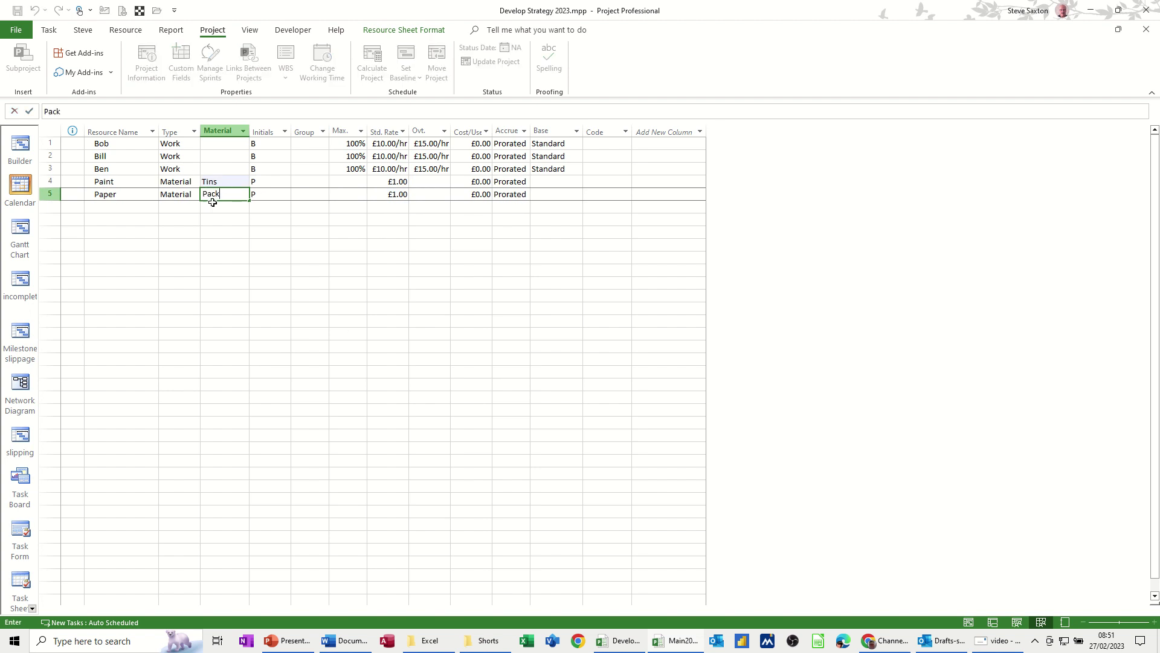
key("Return")
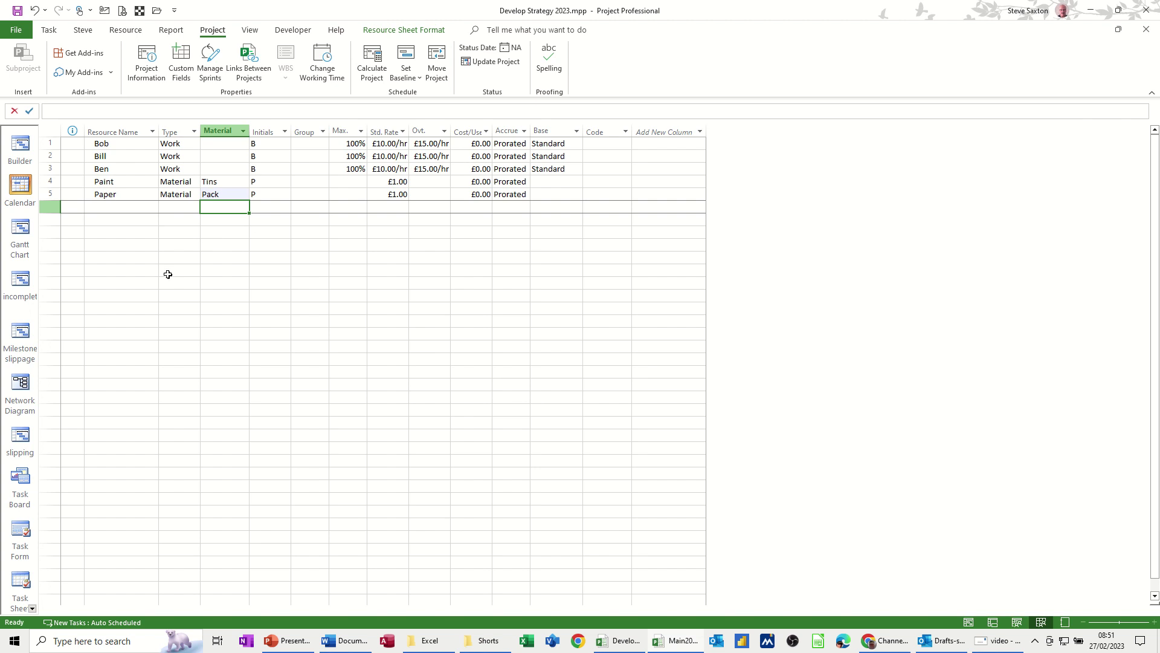
On the Gantt Chart, reveal the Resource Names column and open Assign Resources beside the chart.
left_click(20, 235)
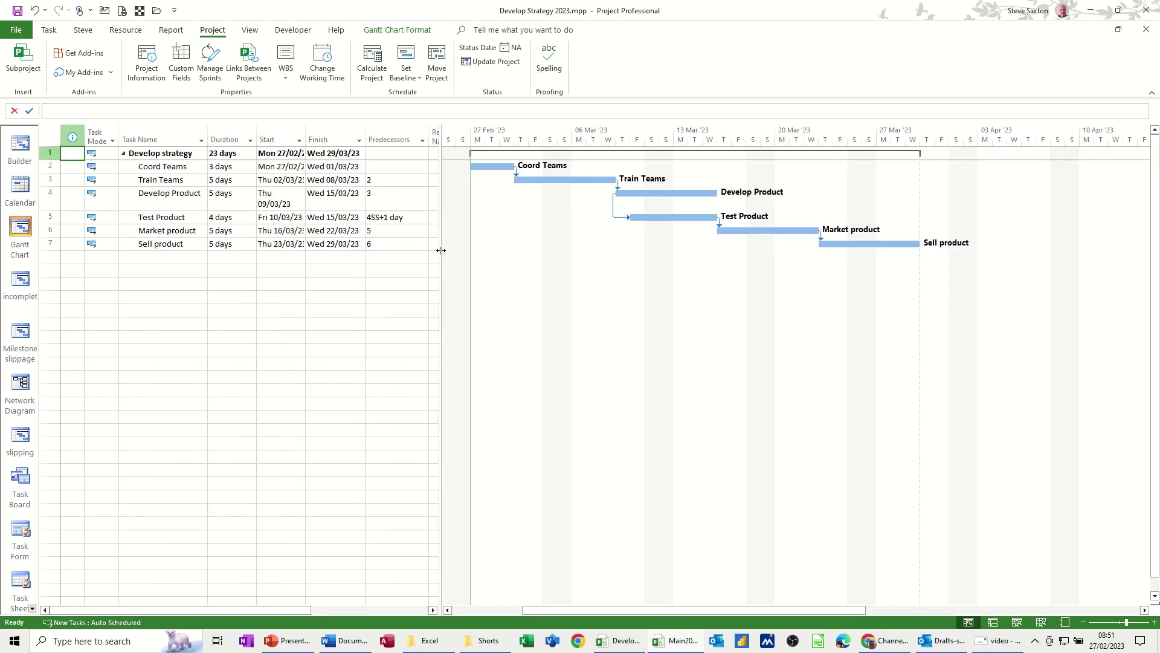
left_click_drag(441, 250, 507, 250)
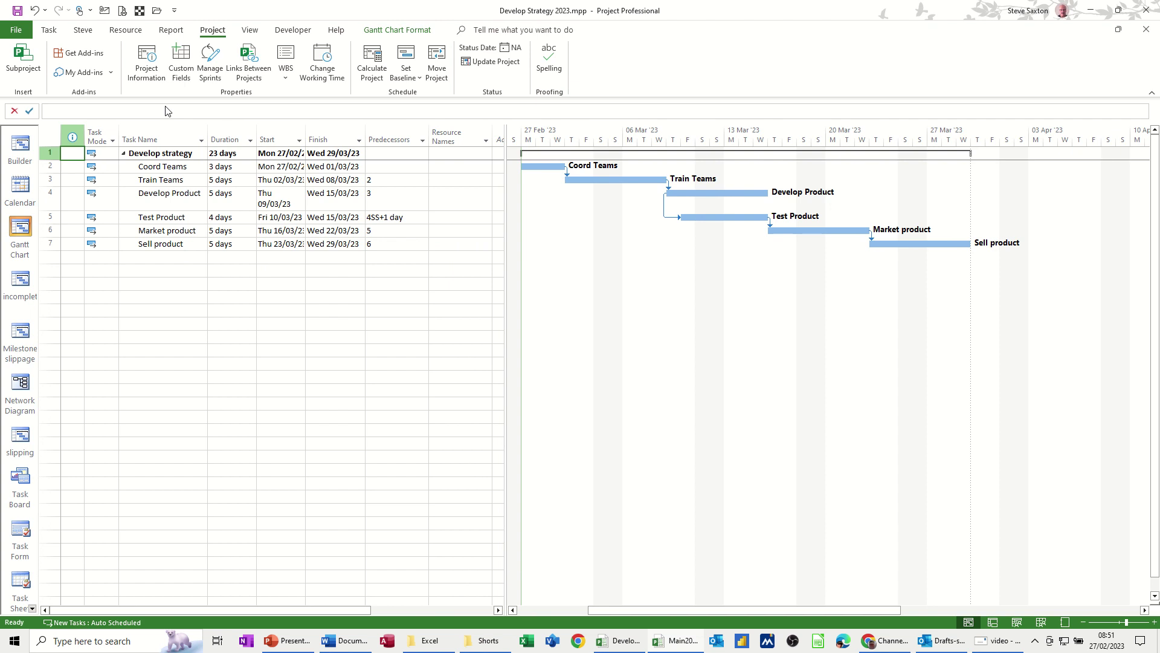
left_click(123, 32)
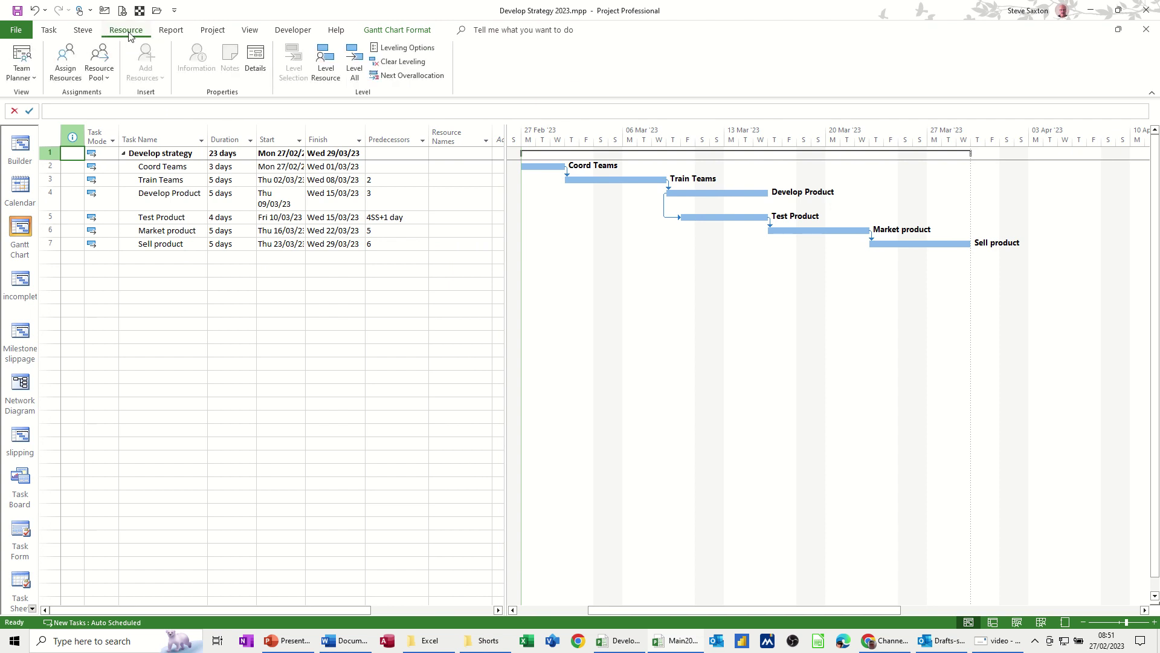
left_click(66, 61)
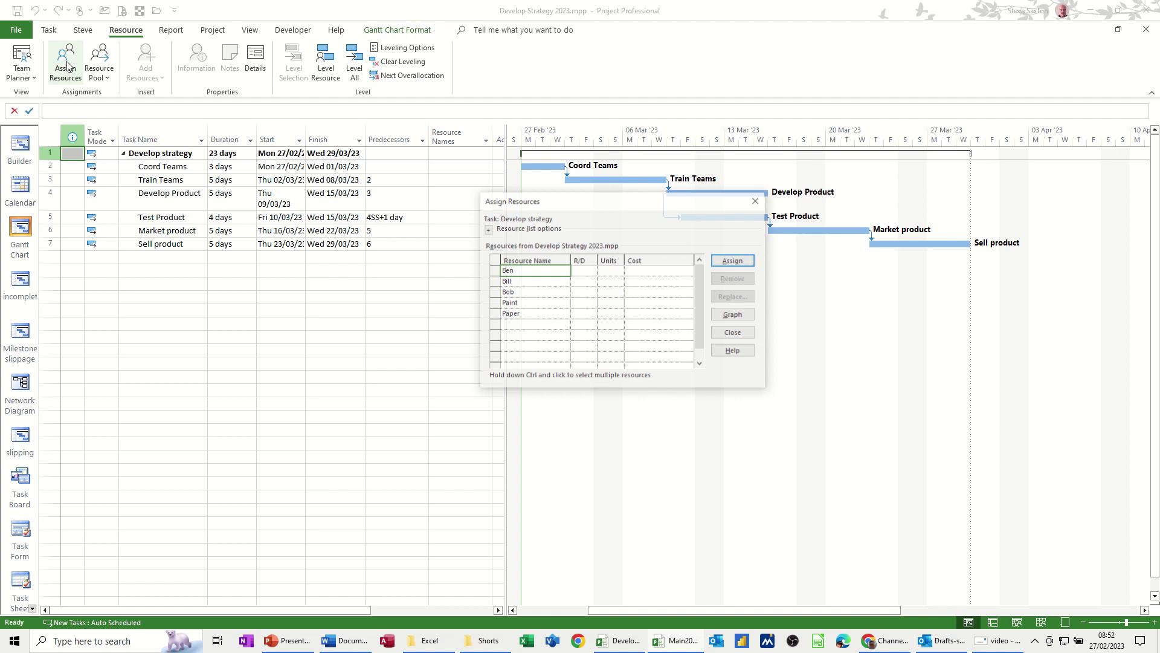
left_click_drag(564, 203, 247, 286)
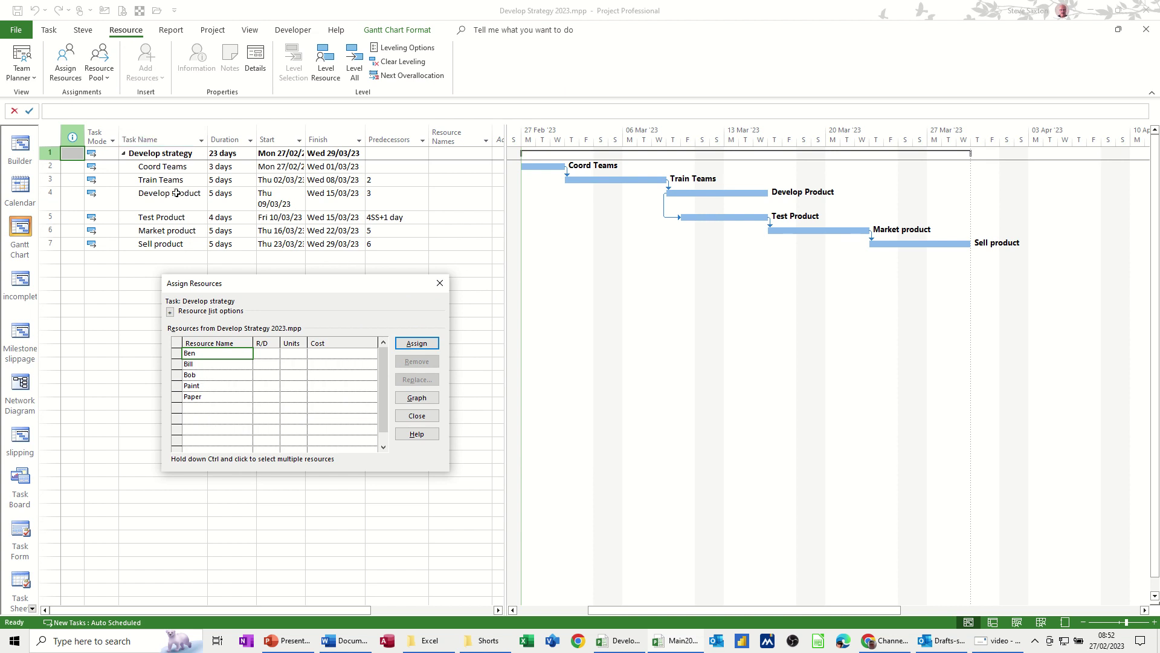
Assign one person to Coord Teams, two people to Train Teams, and one to Develop Product.
left_click(164, 169)
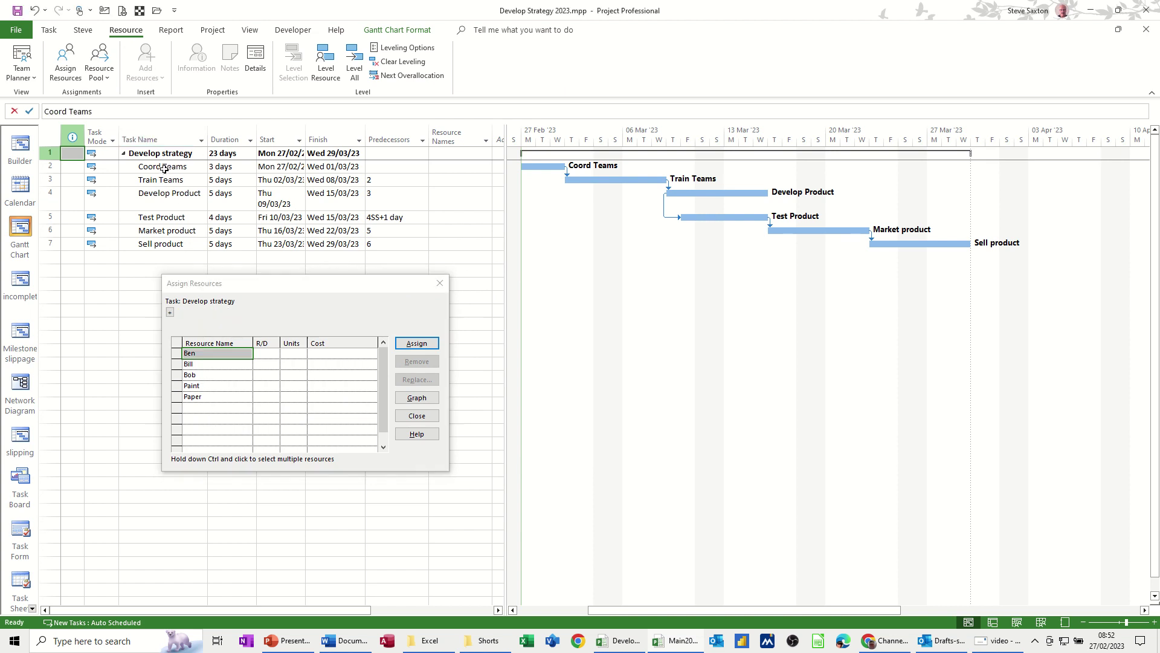
left_click(423, 344)
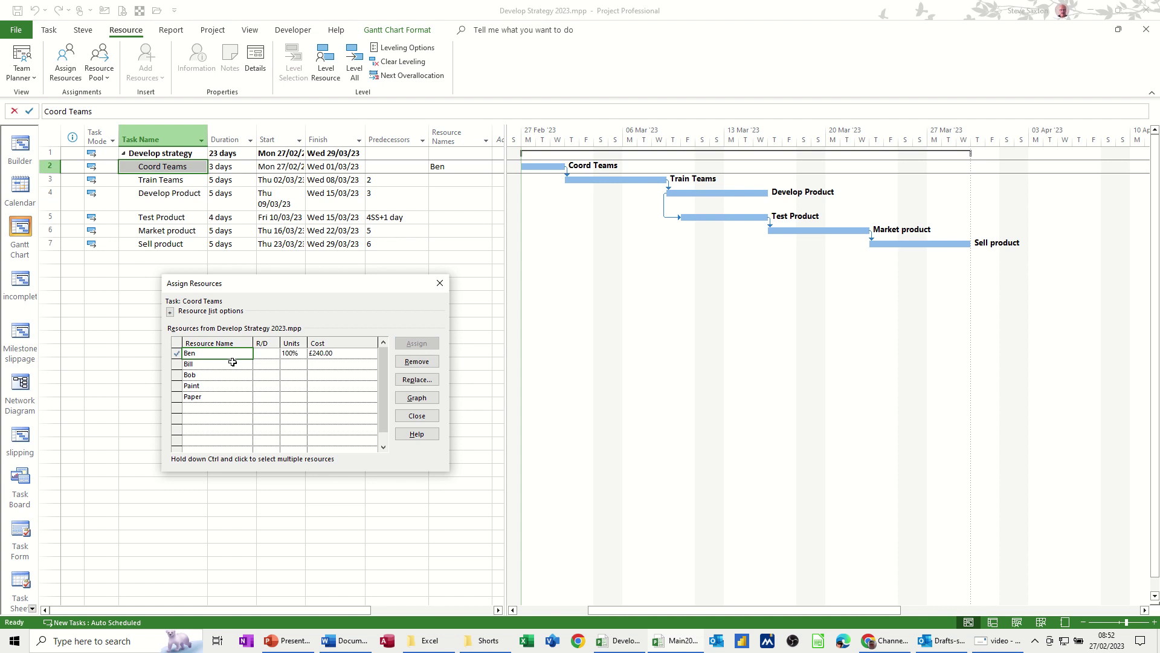
left_click(166, 183)
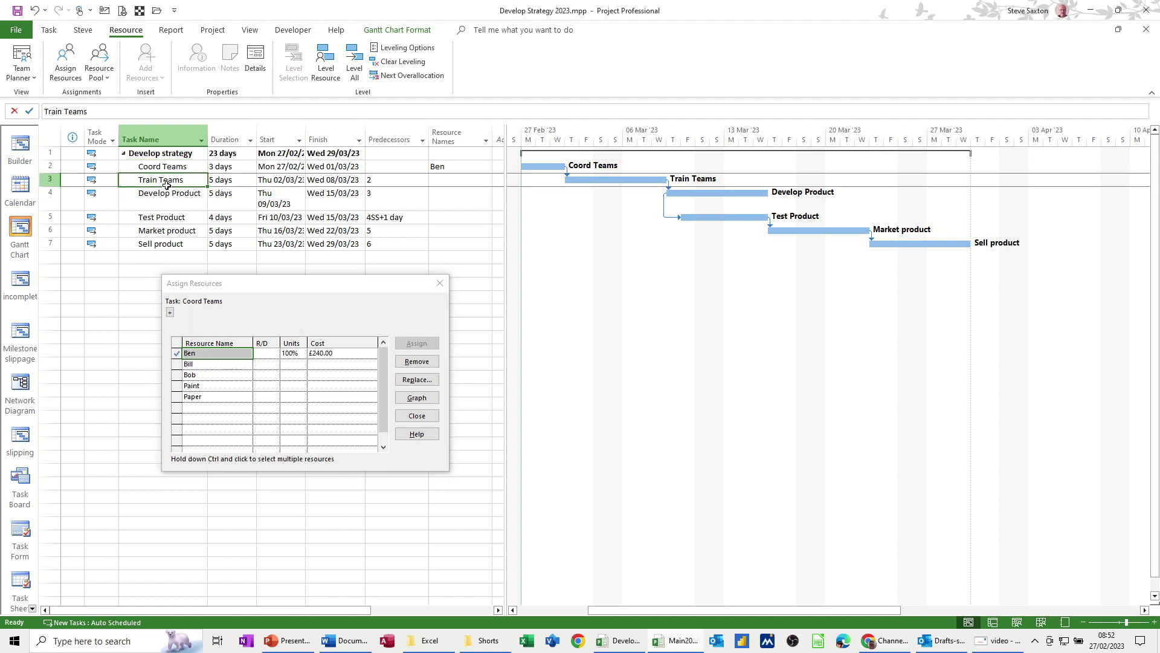
left_click(214, 364)
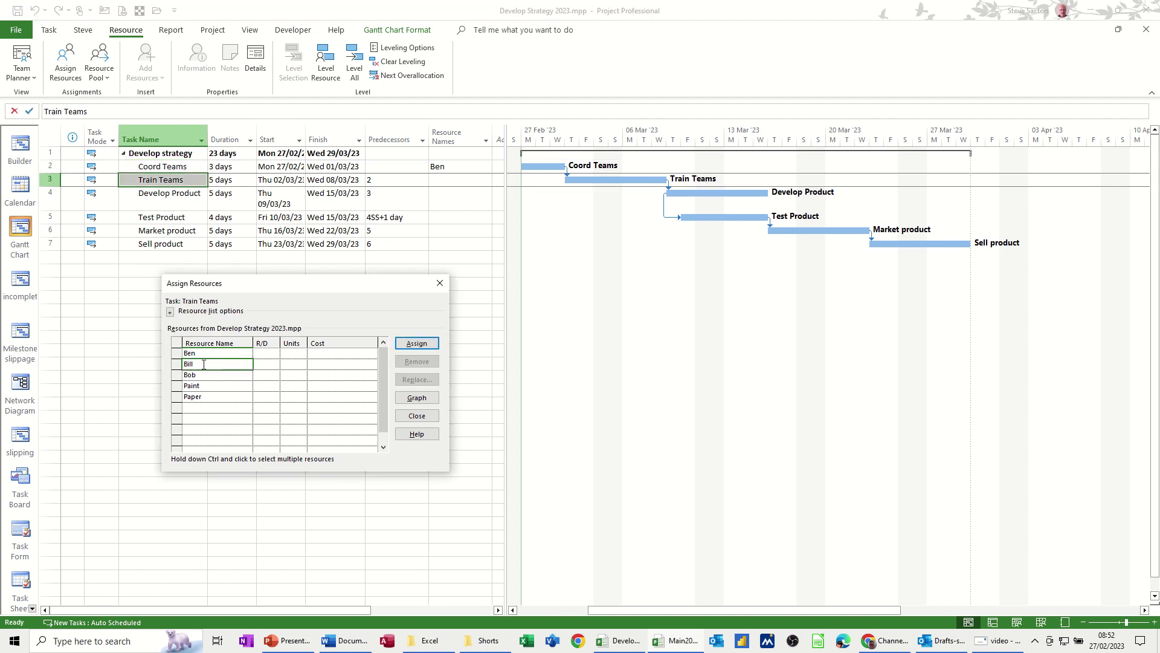
left_click_drag(204, 365, 212, 376)
left_click(420, 352)
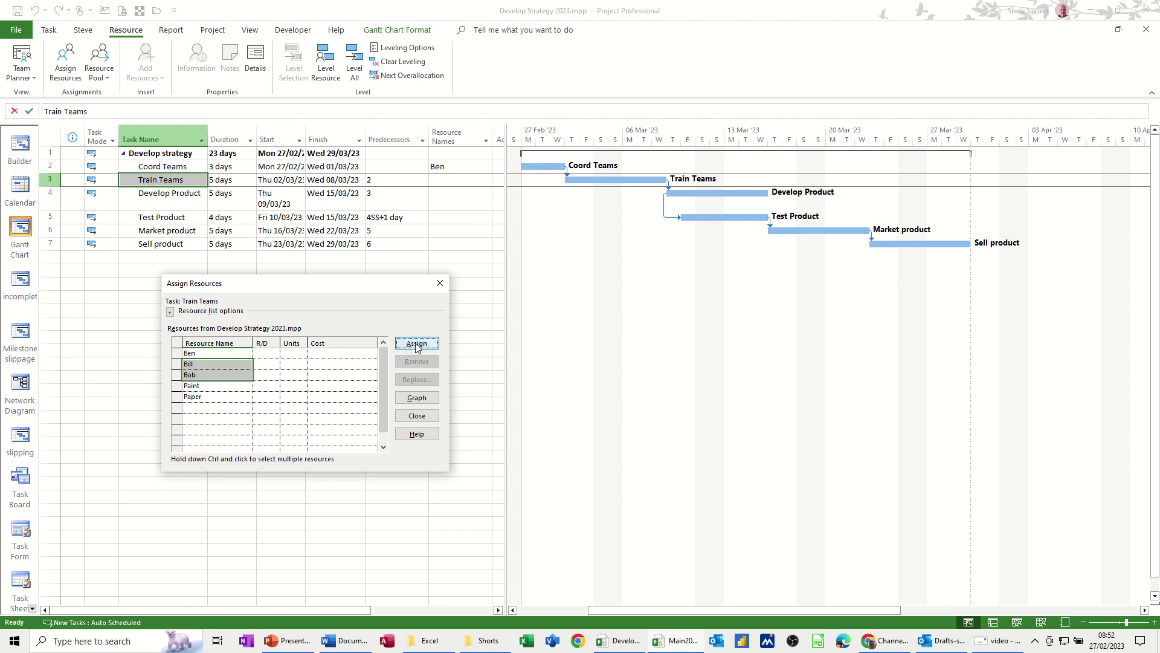
left_click(177, 197)
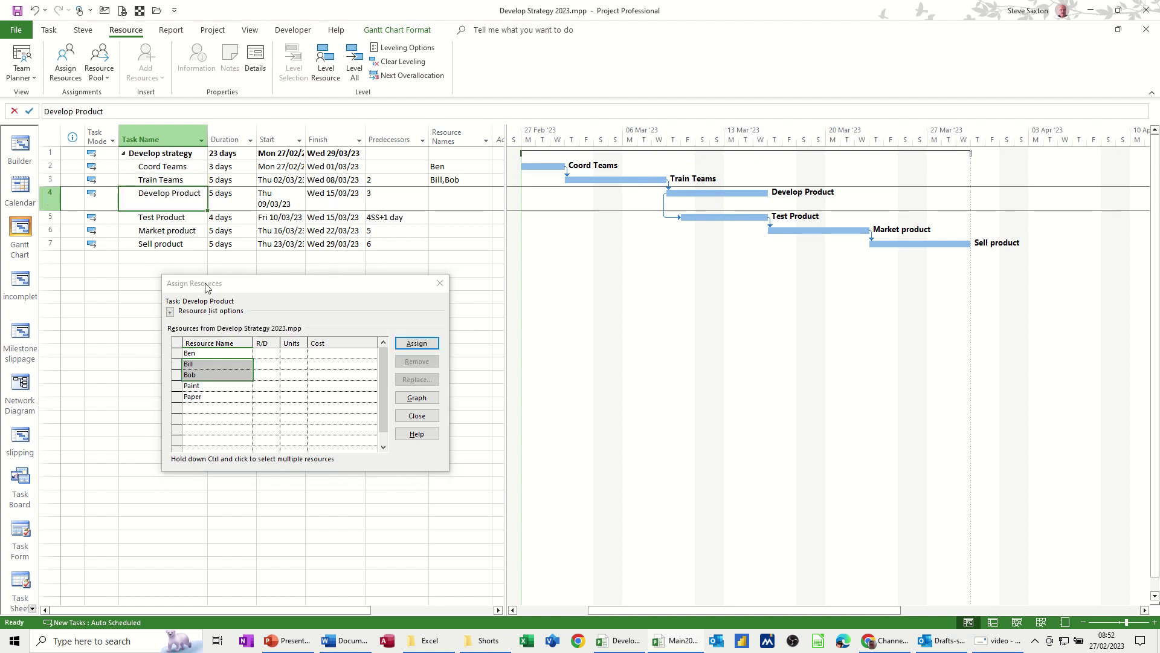
left_click(207, 353)
left_click(404, 343)
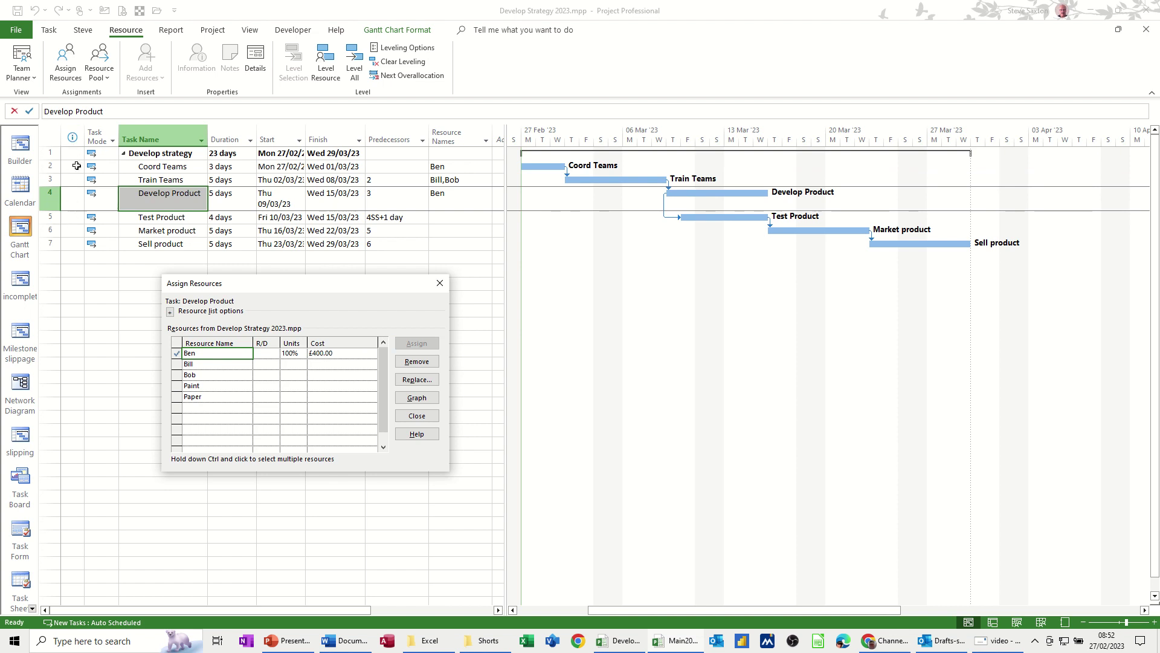
Assign two people to Test Product and one person each to Market product and Sell product.
left_click(151, 217)
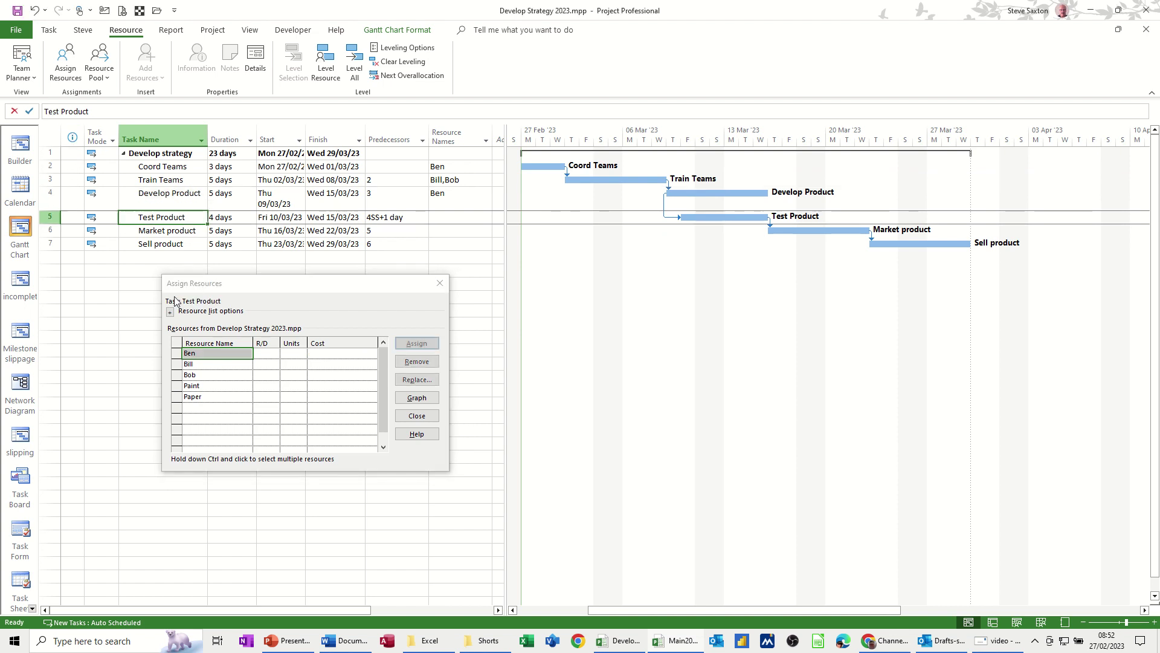
left_click(196, 365)
left_click(197, 365, "ctrl")
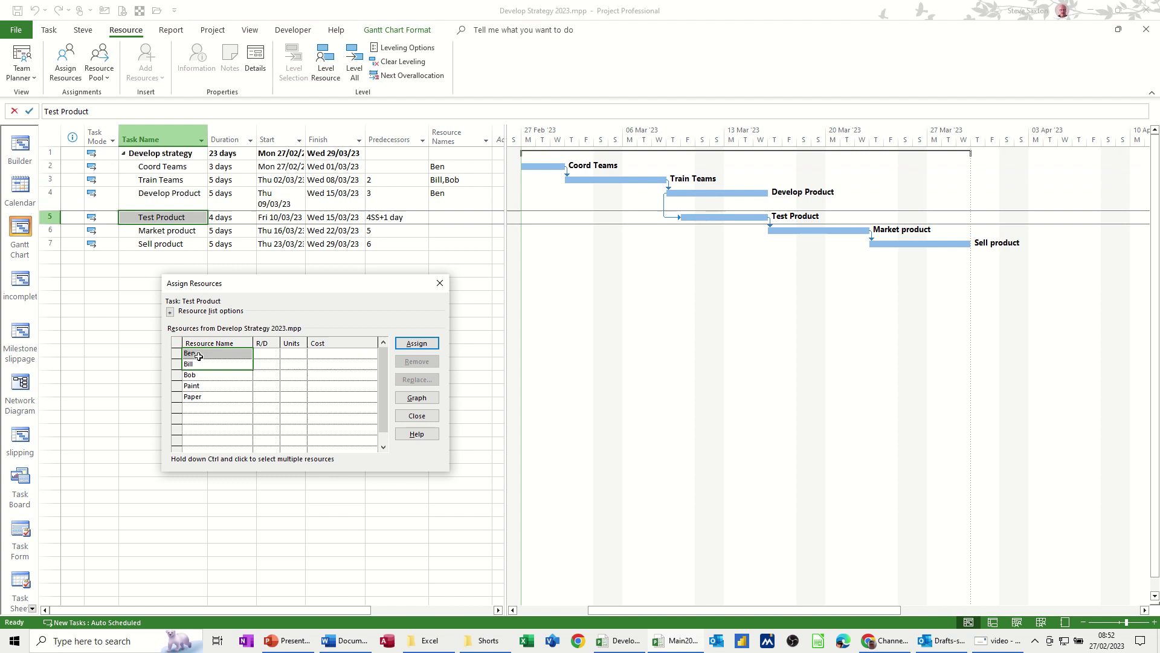
left_click(417, 343)
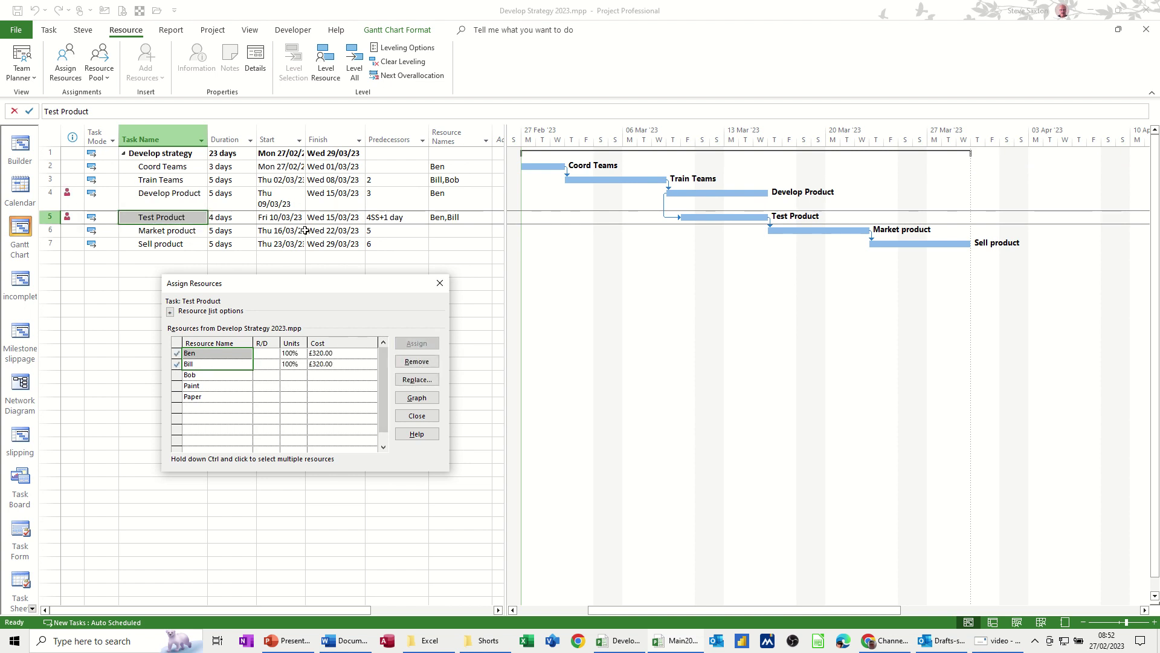
left_click(171, 233)
left_click(213, 379)
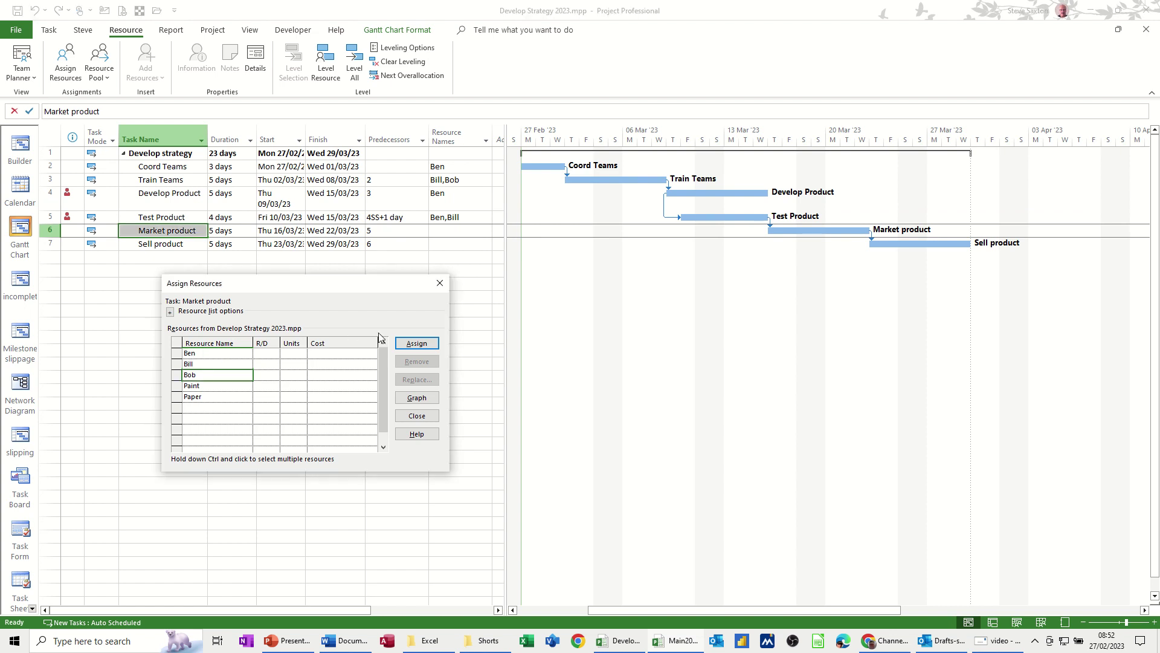
left_click(417, 343)
left_click(169, 245)
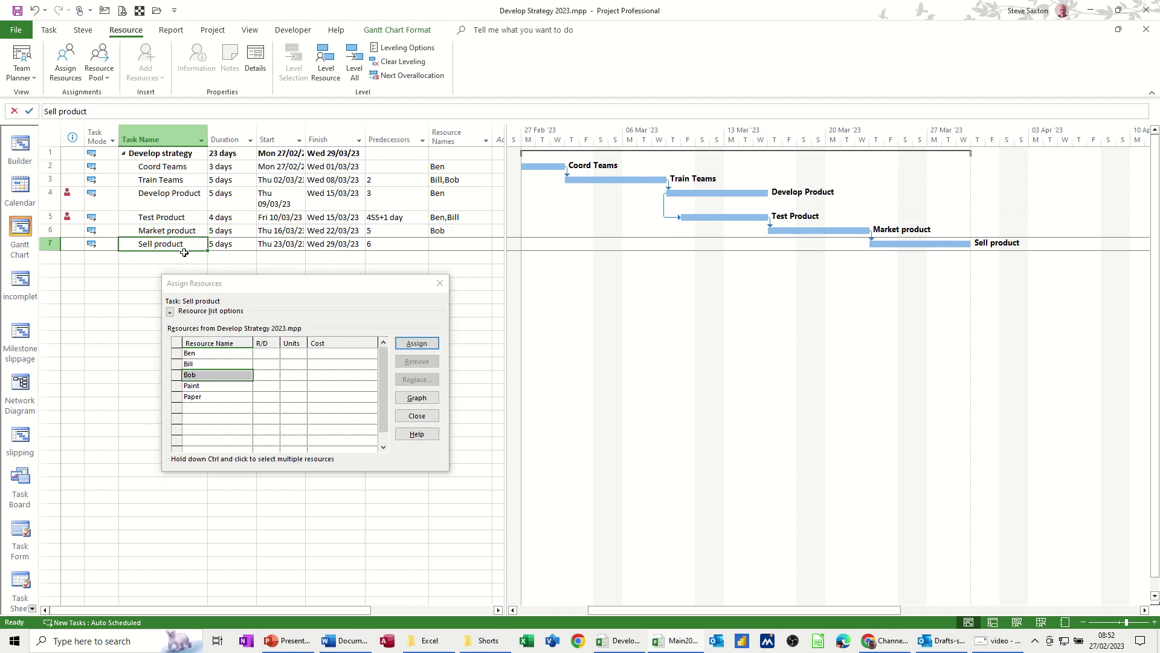
left_click(399, 344)
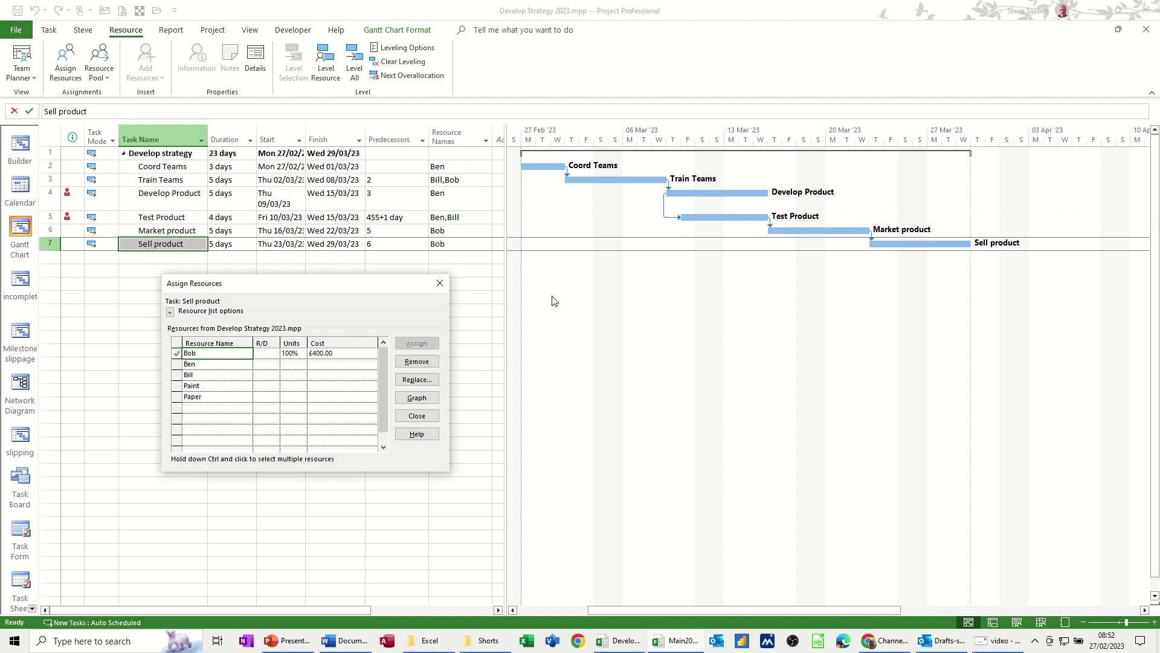
left_click(165, 218)
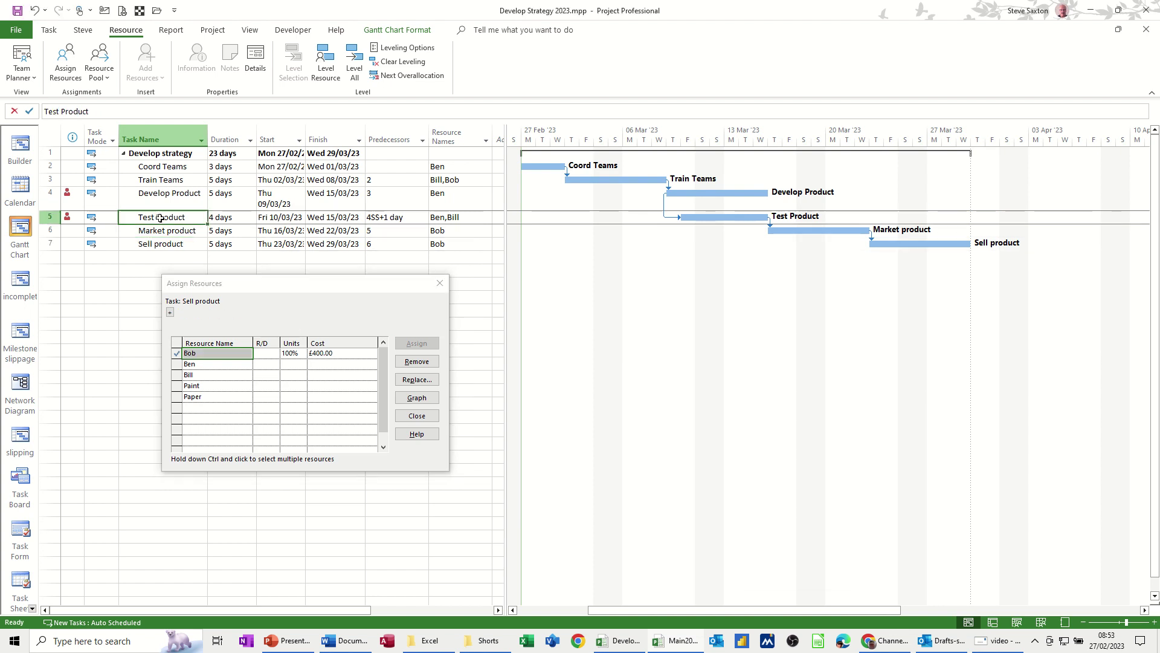
Level all resources, which stretches the project to 27 days ending Tue 04/04/23.
left_click(353, 67)
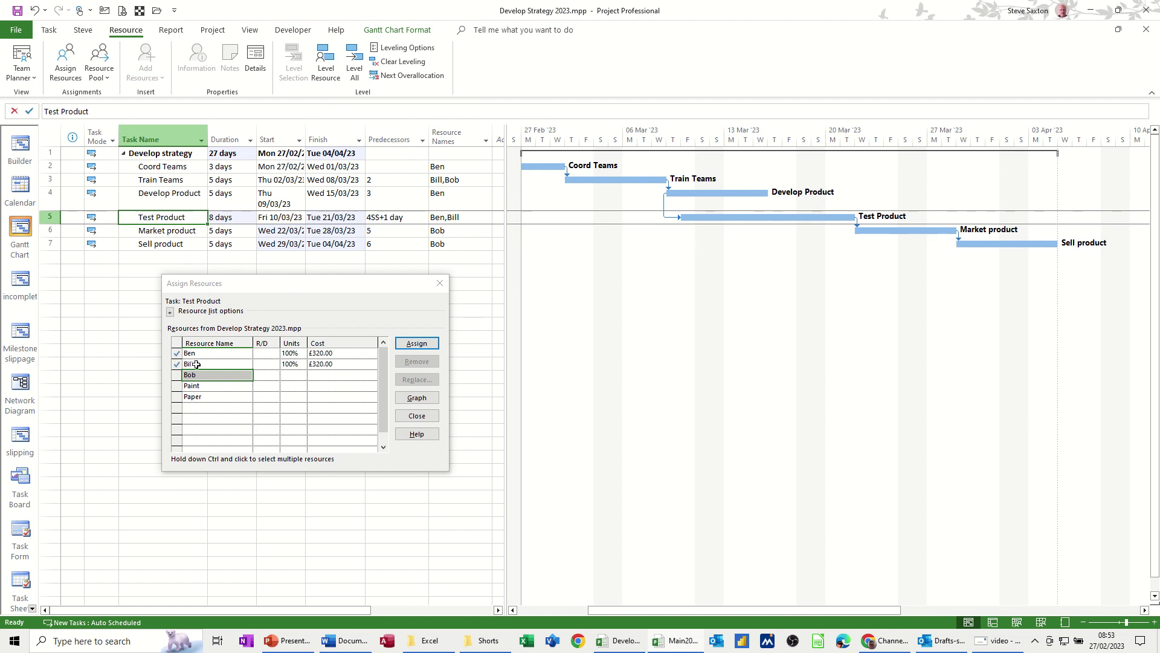
Assign the Paint and Paper materials to the Develop Product task.
left_click(169, 199)
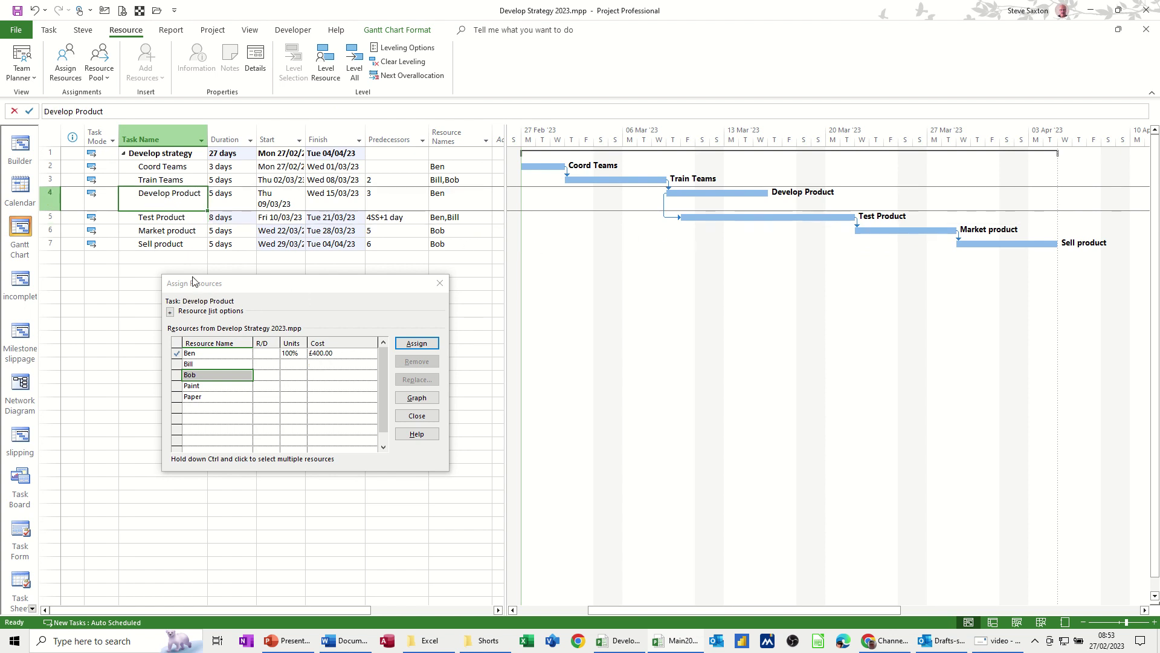
left_click(222, 385)
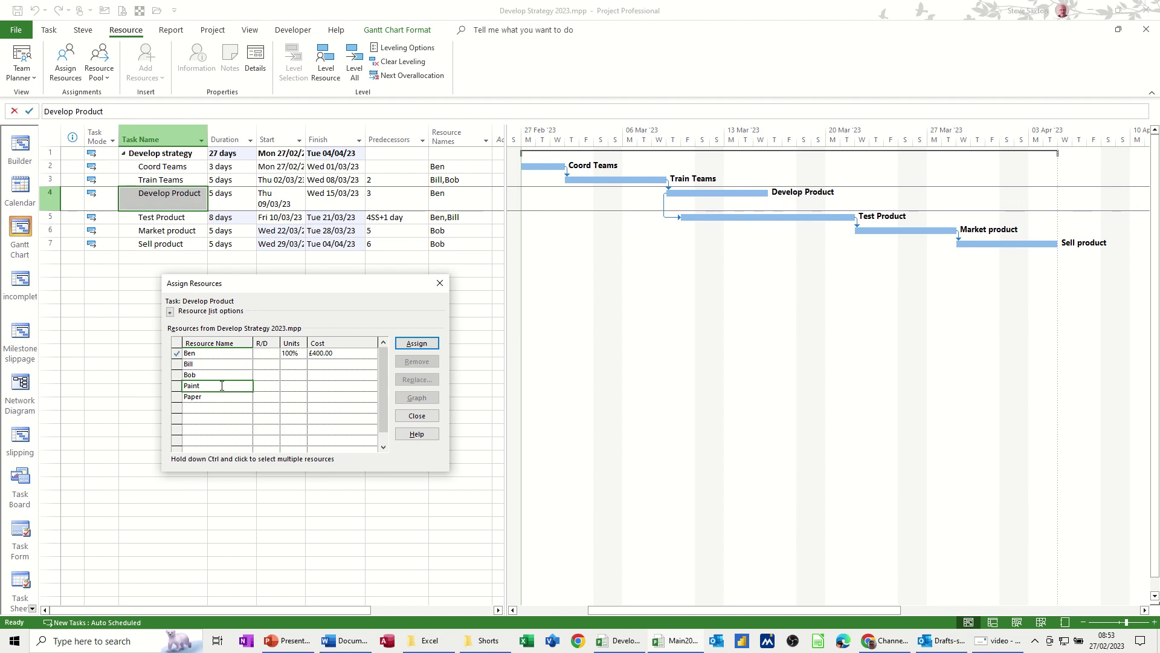
left_click(416, 343)
left_click(201, 398)
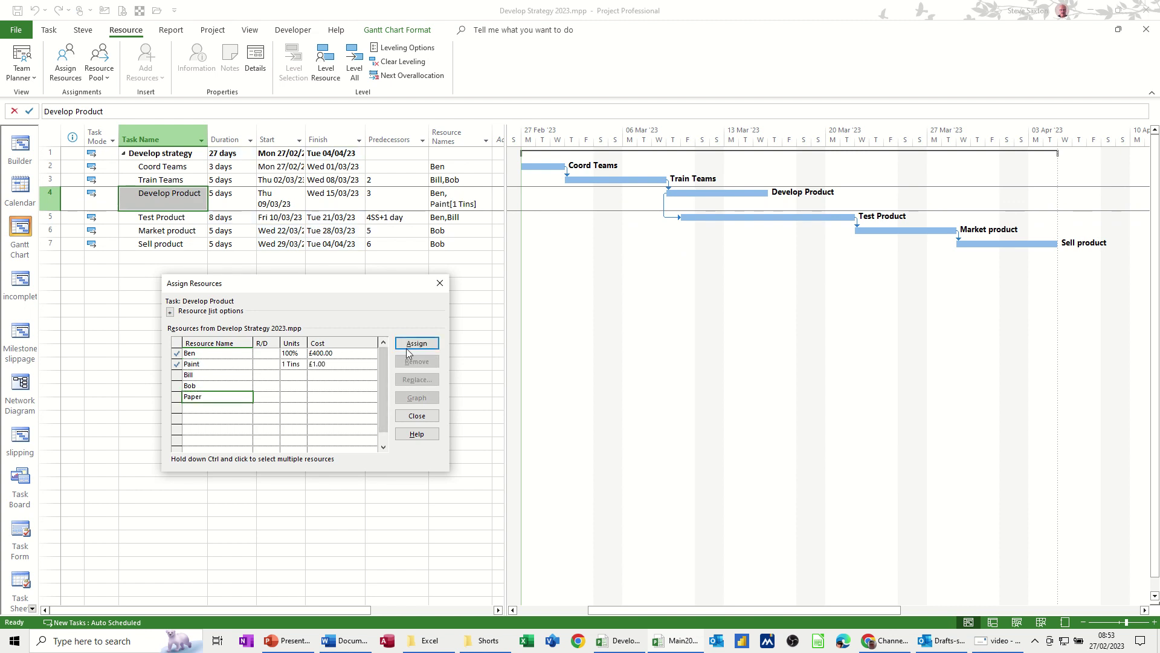
left_click(416, 343)
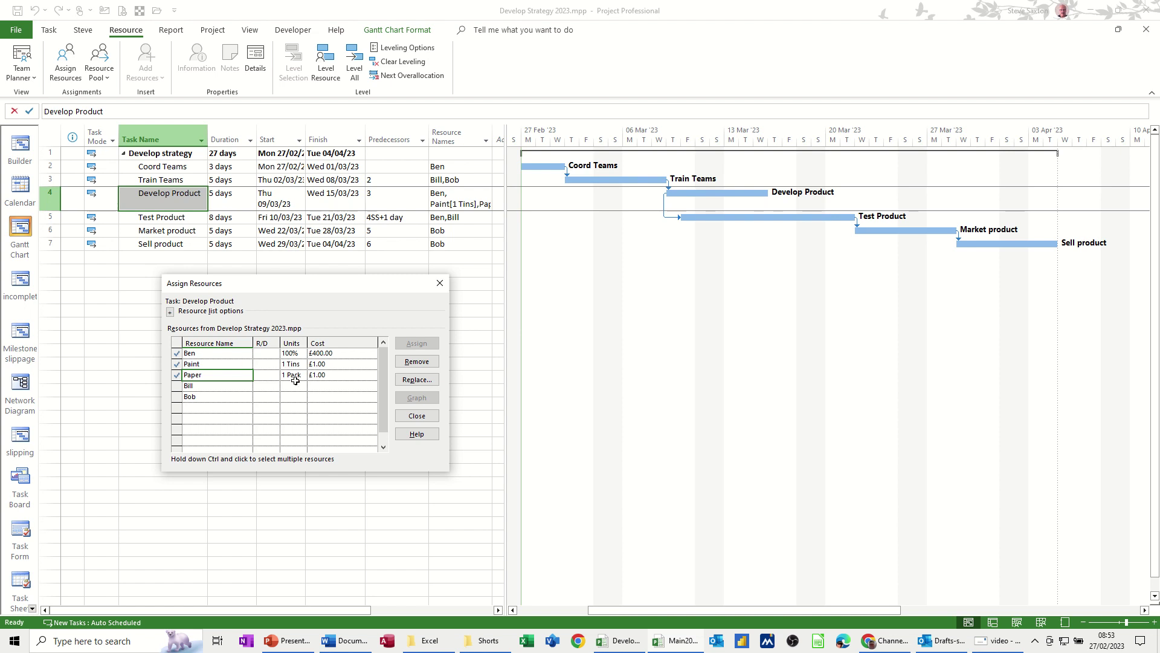
Set Develop Product's Paint usage to 1 Tins/hr and Paper usage to 1 Pack/hr.
left_click(294, 363)
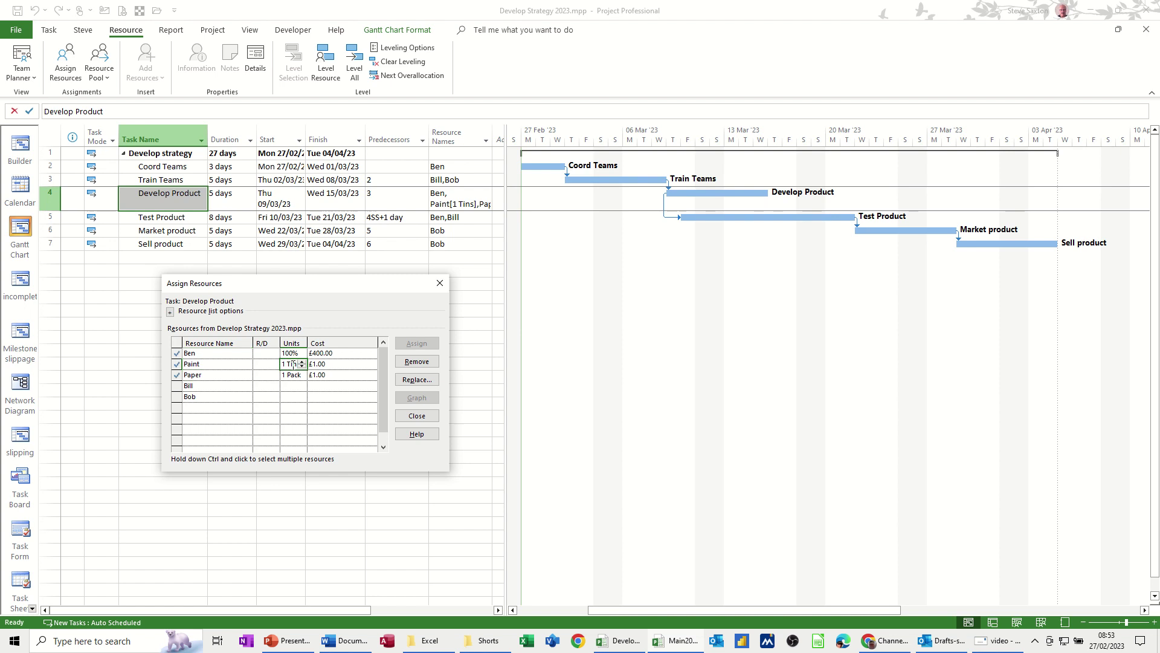
type("1/hr")
key("Return")
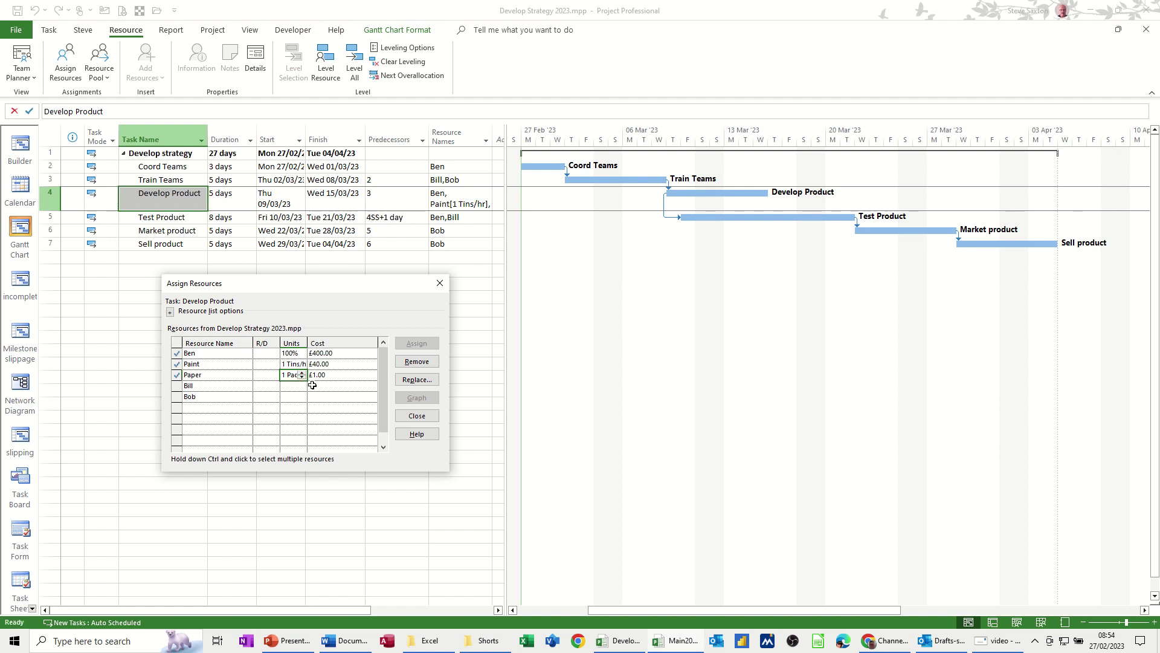
left_click(294, 365)
left_click(288, 376)
type("1/hr:")
left_click(291, 388)
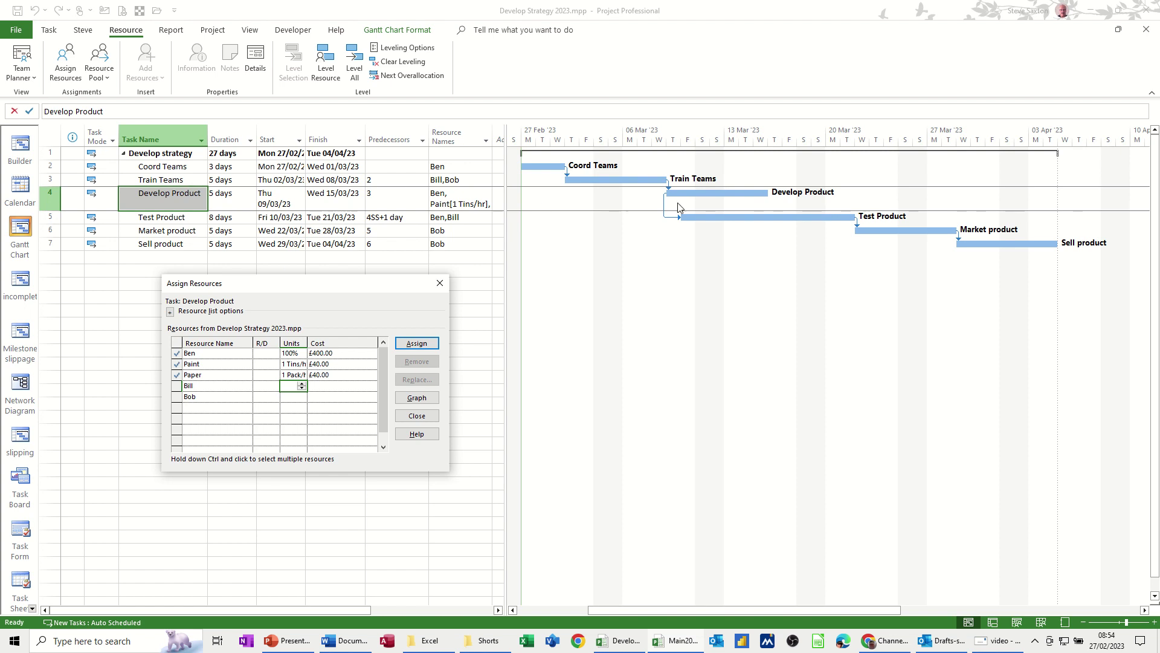
Assign the Paint and Paper materials to the Test Product task.
left_click(171, 218)
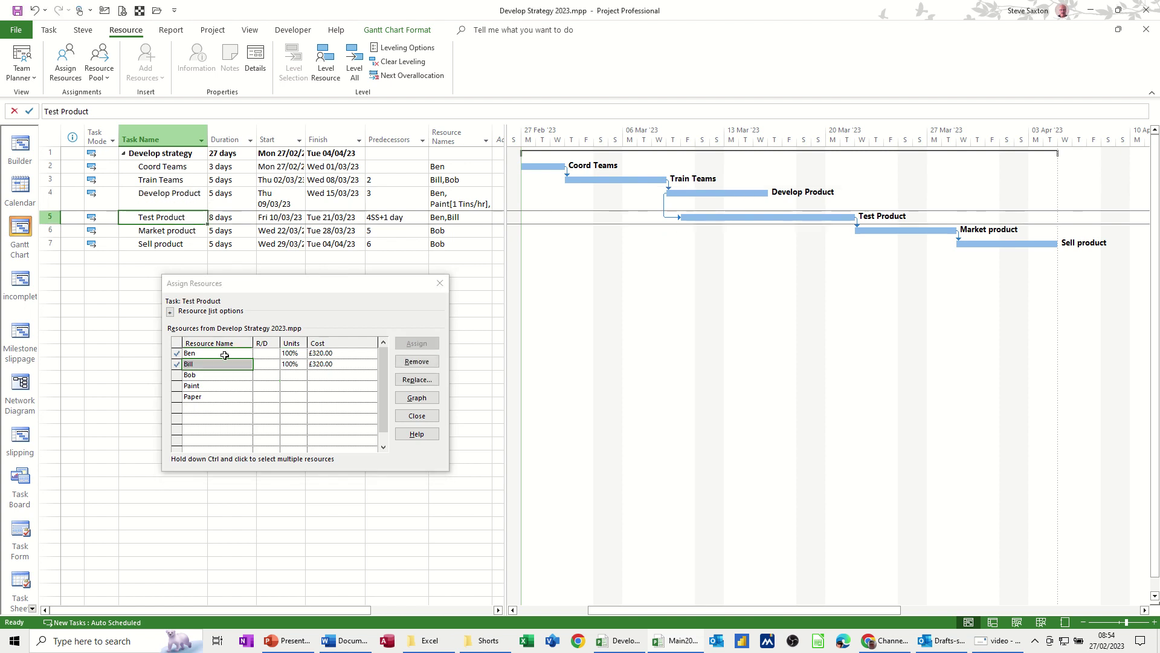
left_click(212, 385)
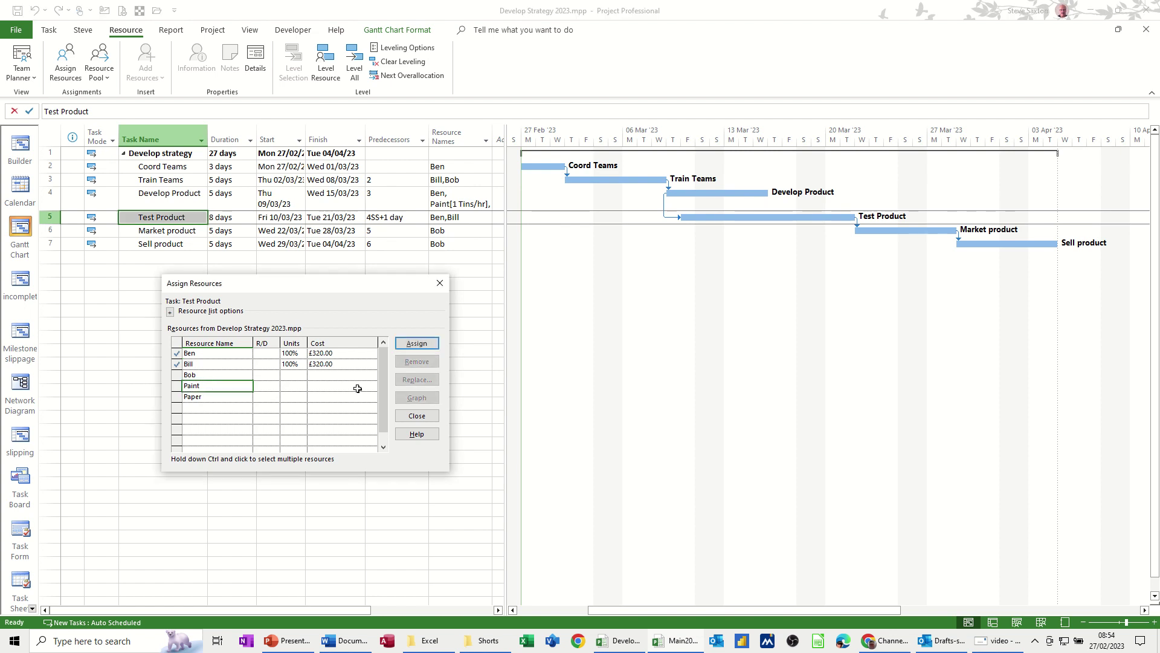
left_click(417, 343)
left_click(195, 396)
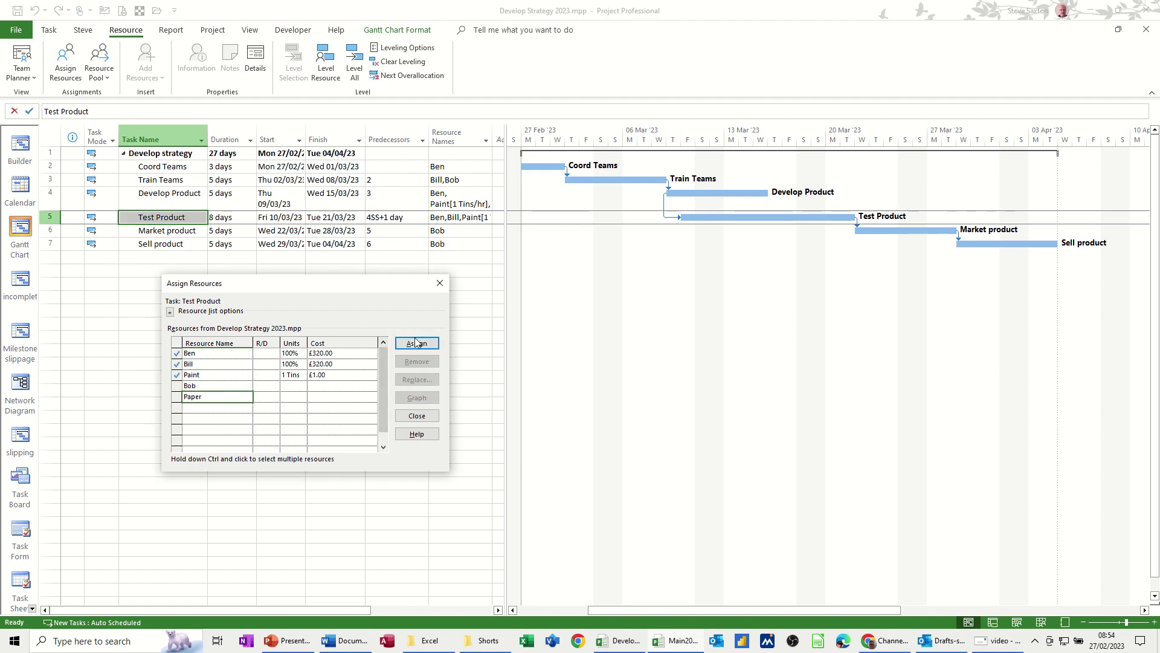
left_click(417, 343)
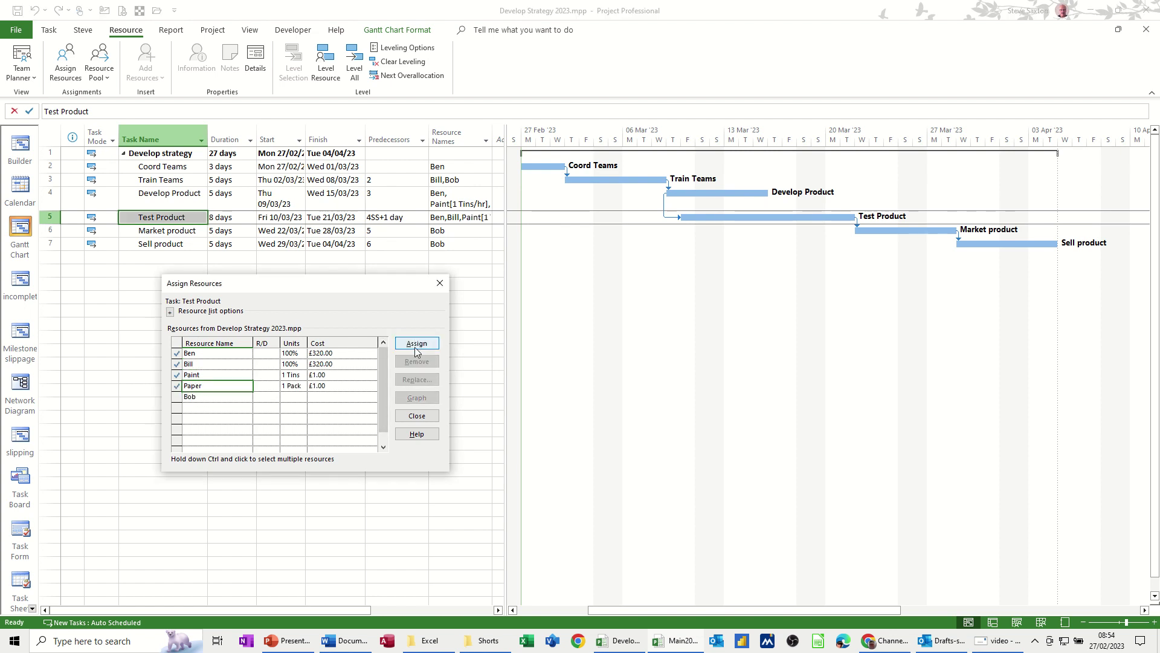
Set Test Product's Paint and Paper units to 1/hr each, then review the other tasks' assignments.
left_click(289, 375)
type("1")
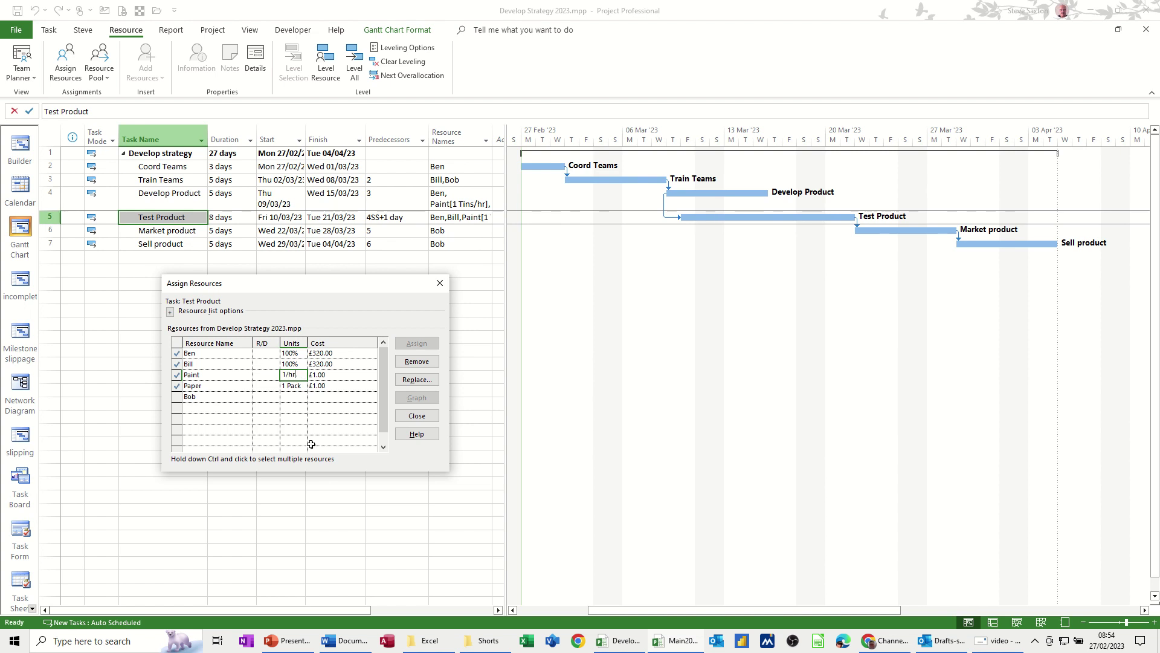
type("/hr")
left_click(291, 384)
type("1/hr")
left_click(283, 397)
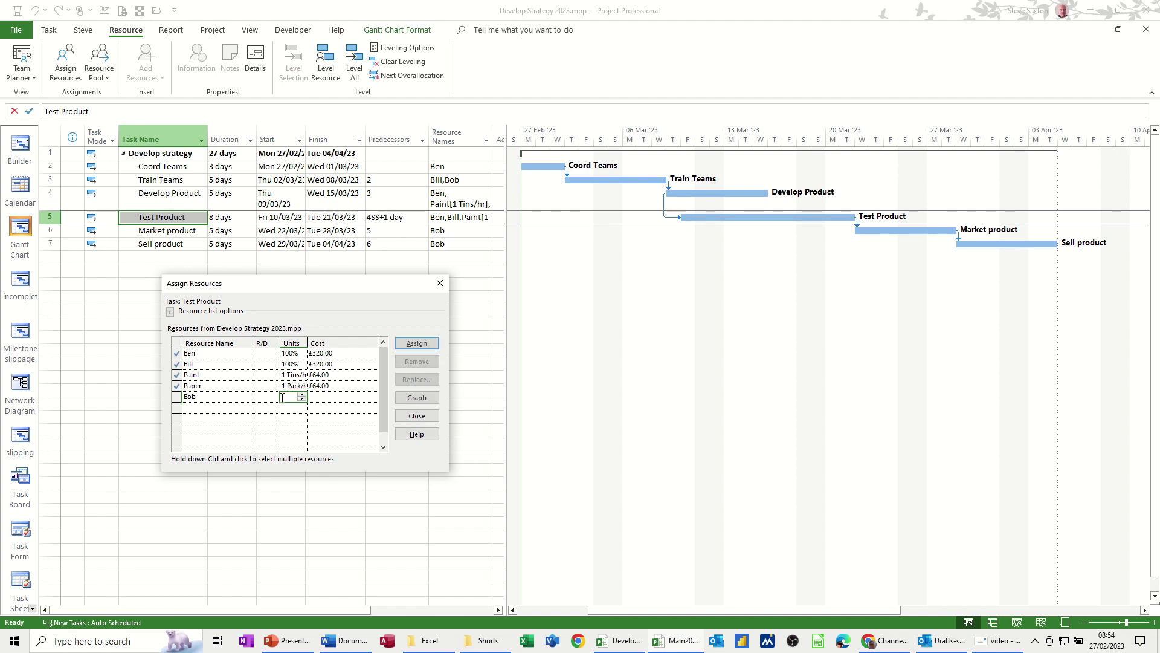
left_click(228, 192)
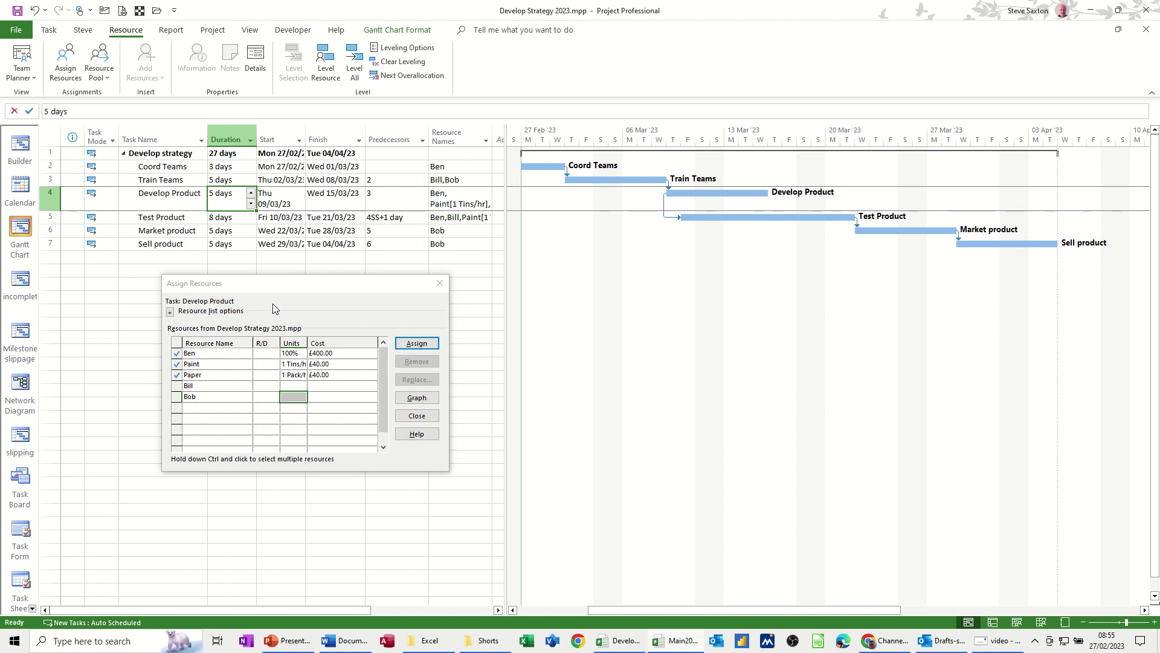
left_click(230, 233)
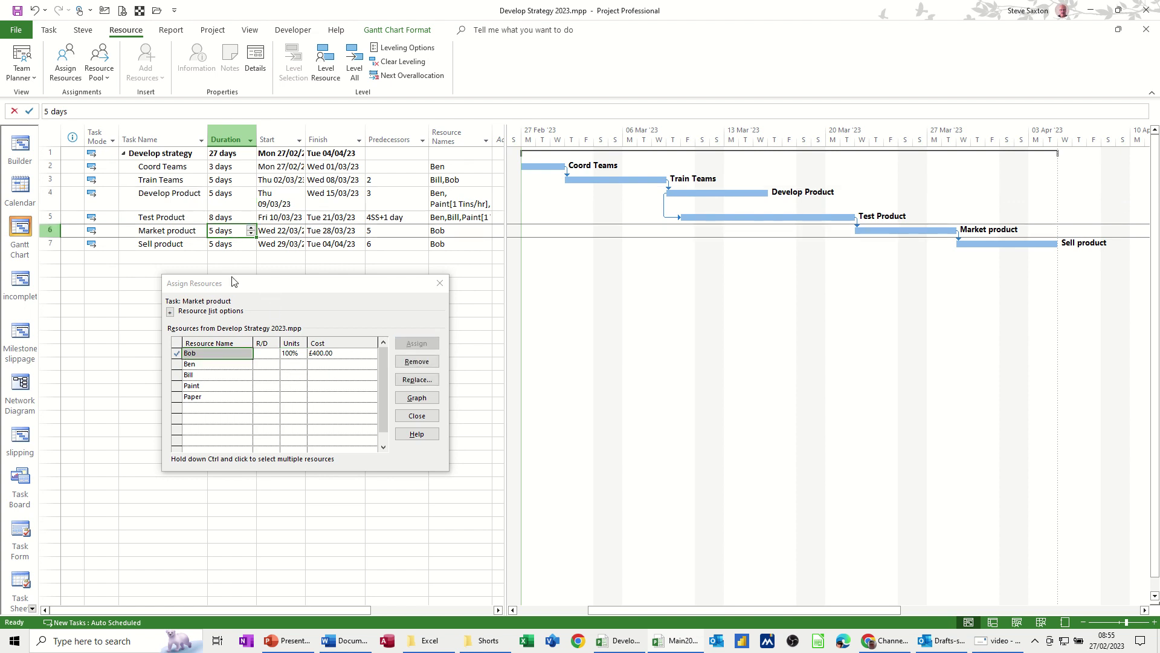
left_click(226, 245)
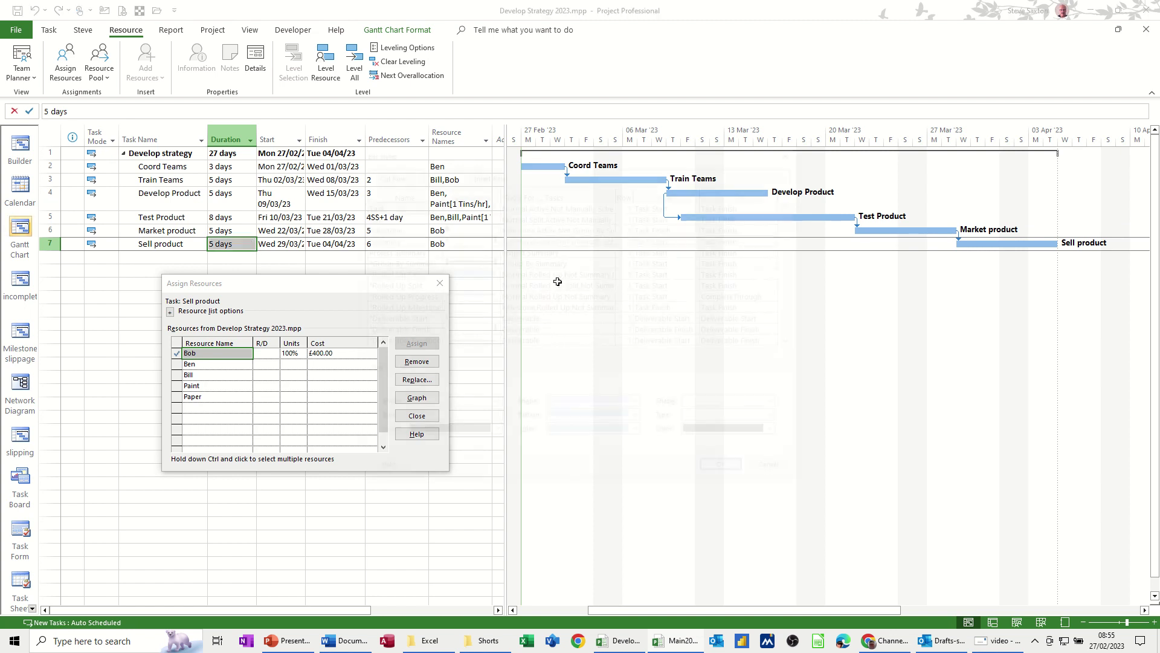
In Bar Styles, show Resource Names as the text on the left of every Gantt bar.
double_click(557, 280)
left_click(368, 370)
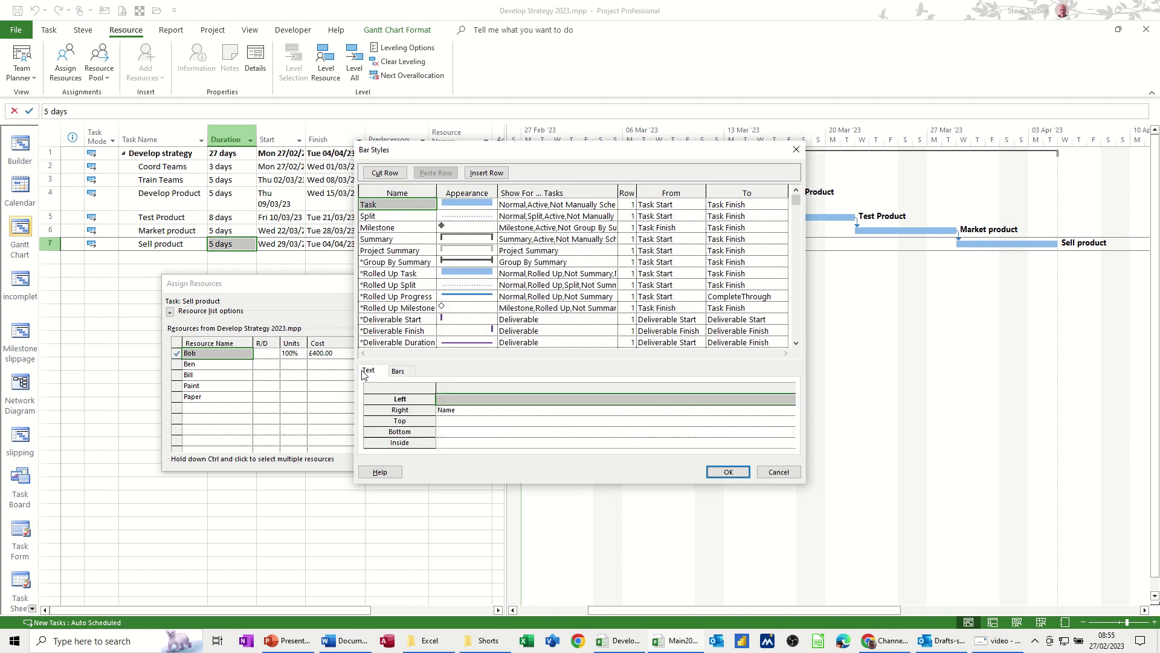
left_click(447, 401)
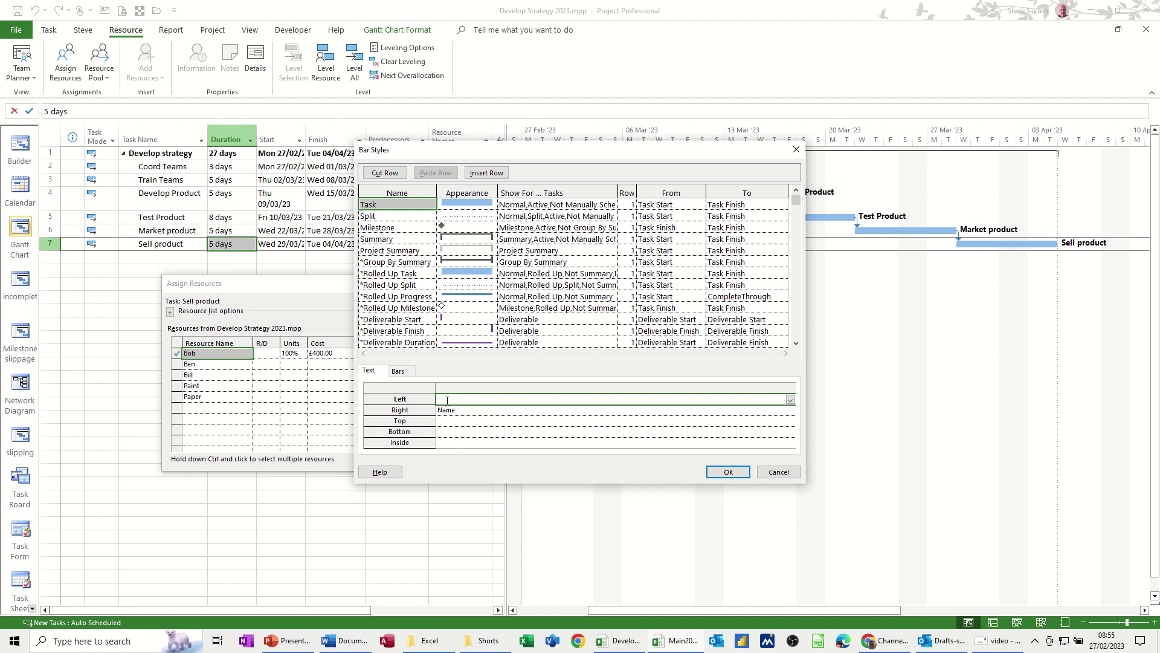
type("Resource Group")
left_click(790, 399)
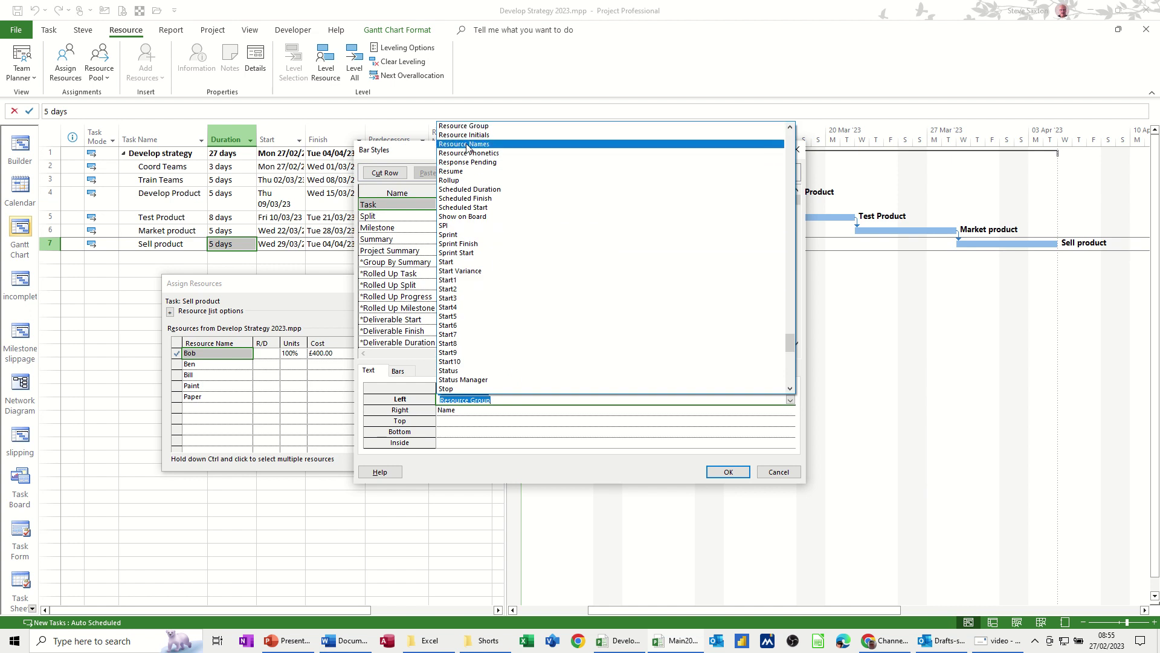
left_click(641, 144)
left_click(719, 472)
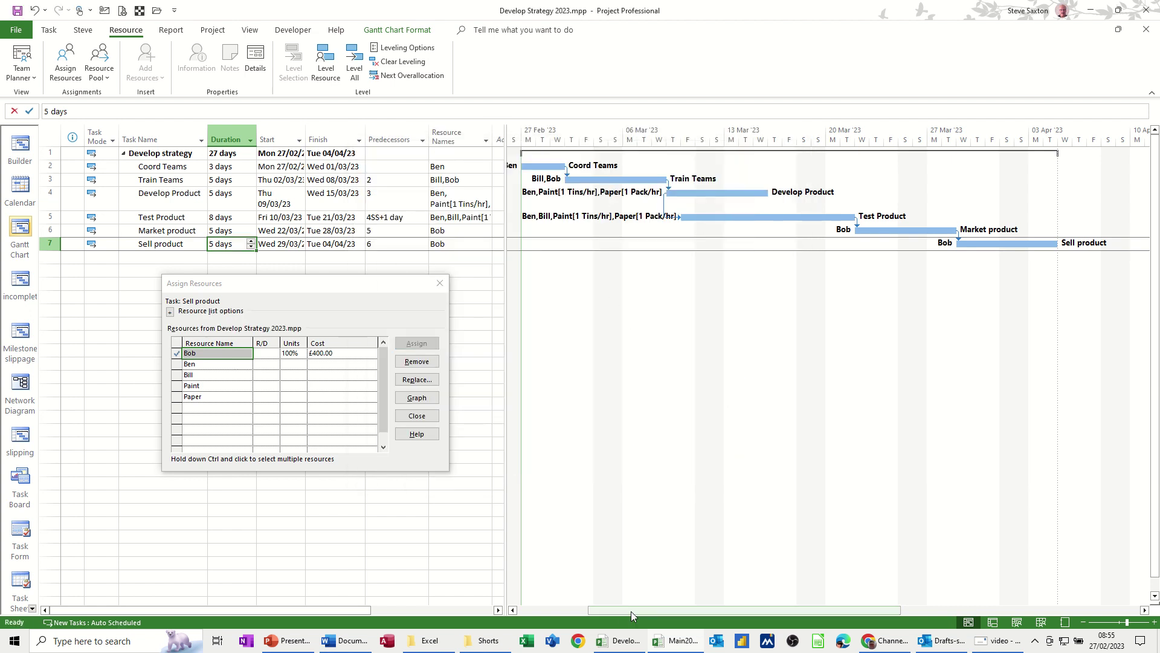
left_click_drag(631, 611, 594, 612)
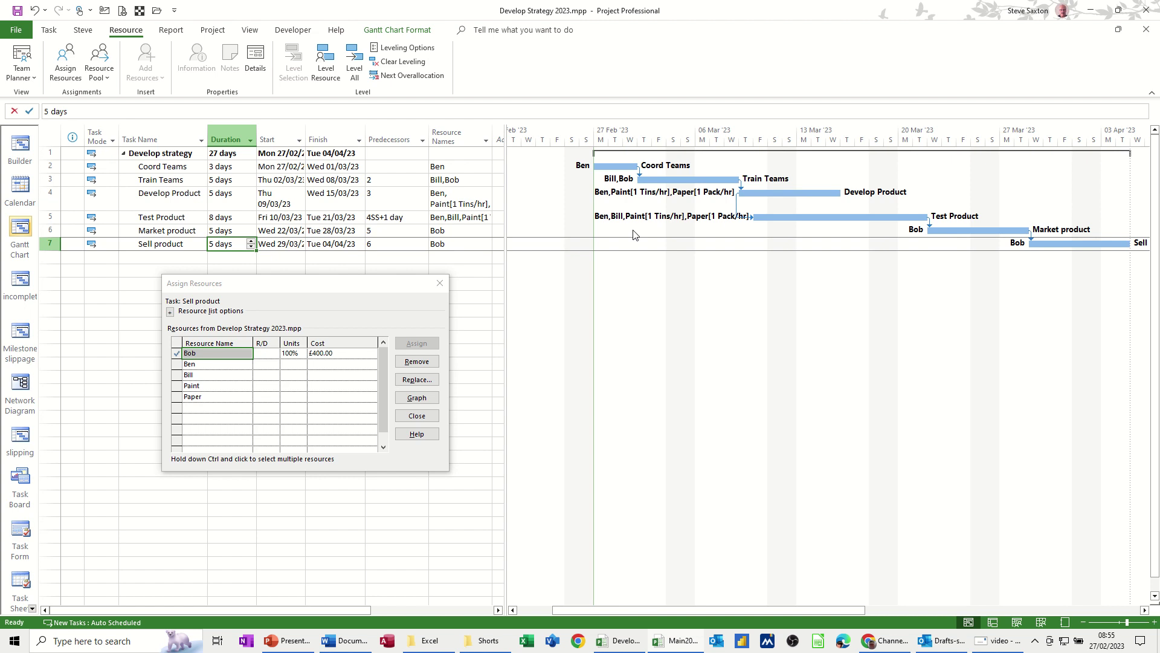
Clear the left-side Resource Names bar text in Bar Styles so the labels disappear.
double_click(633, 290)
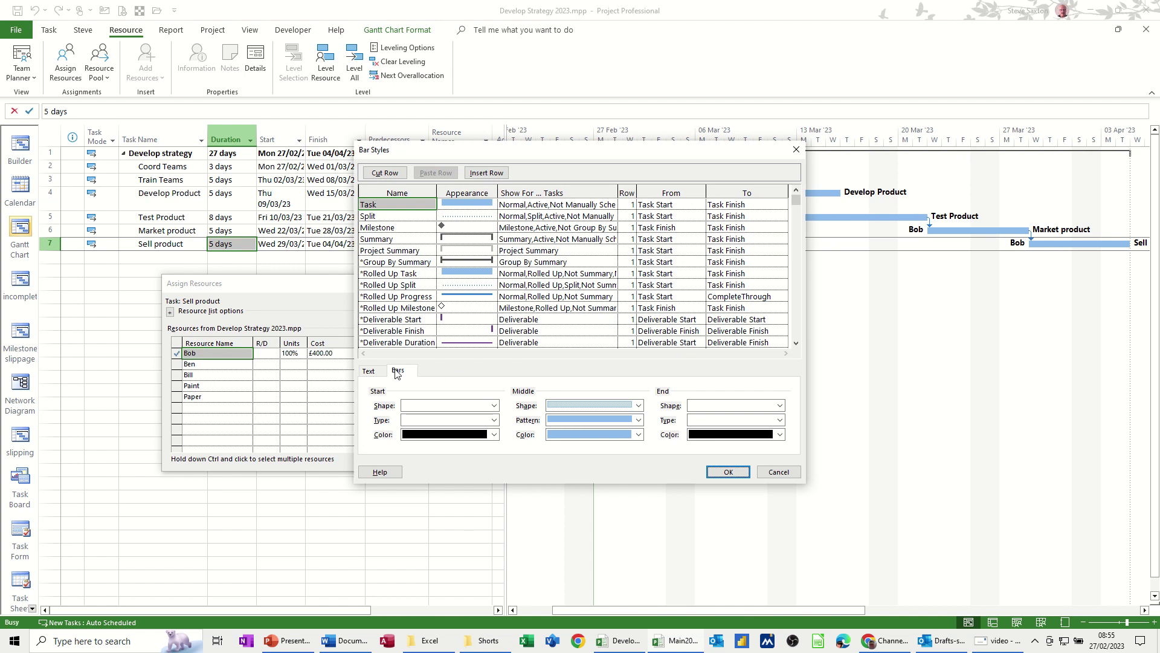
left_click(380, 372)
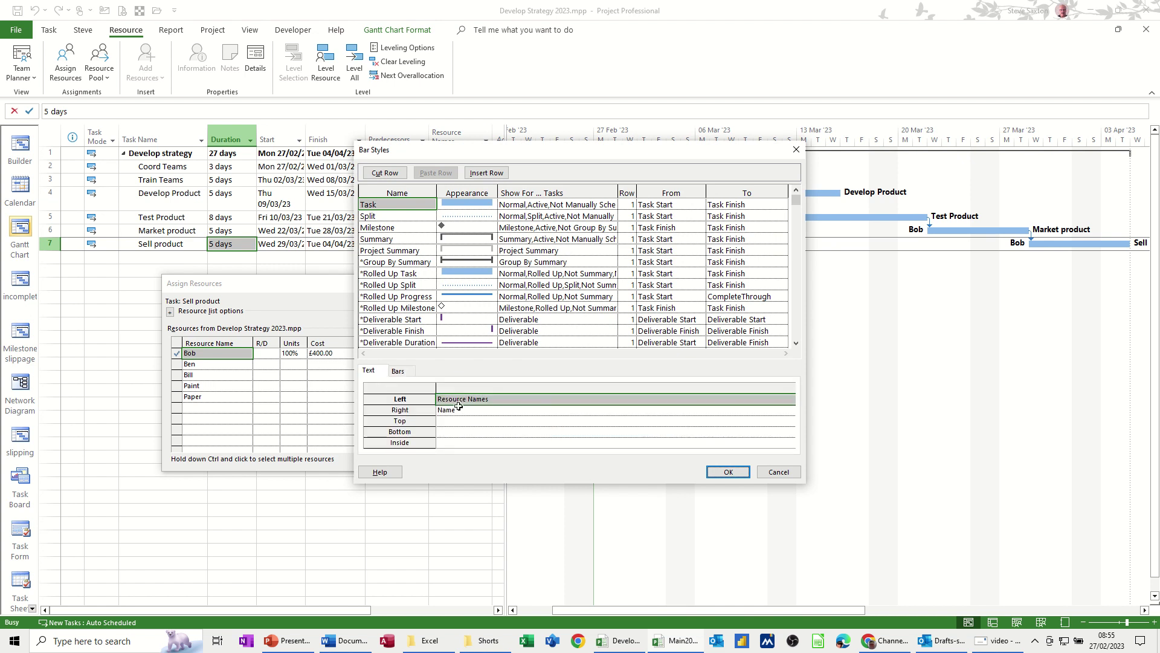
left_click(484, 409)
left_click(482, 400)
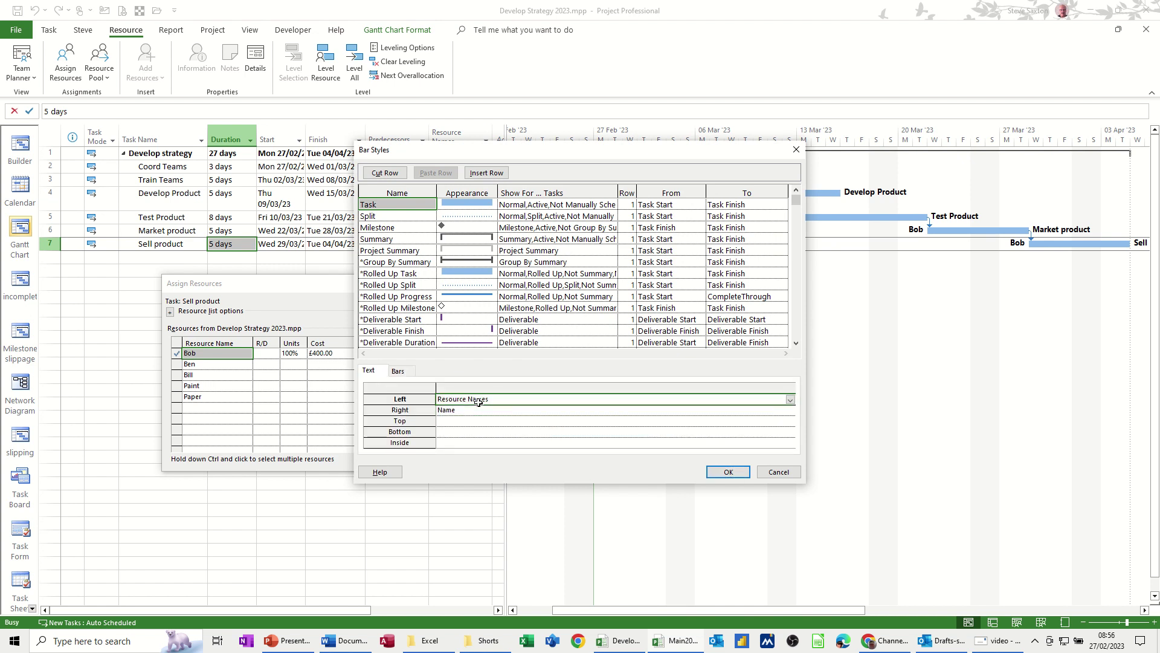
key("Delete")
left_click(709, 474)
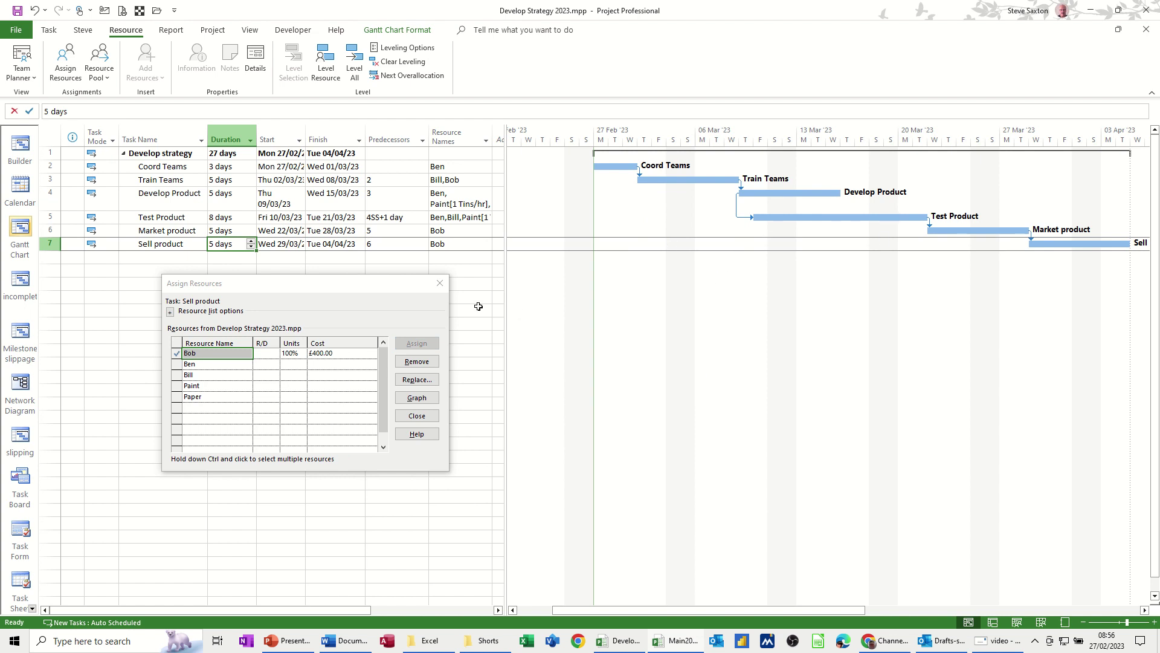
left_click_drag(369, 285, 568, 262)
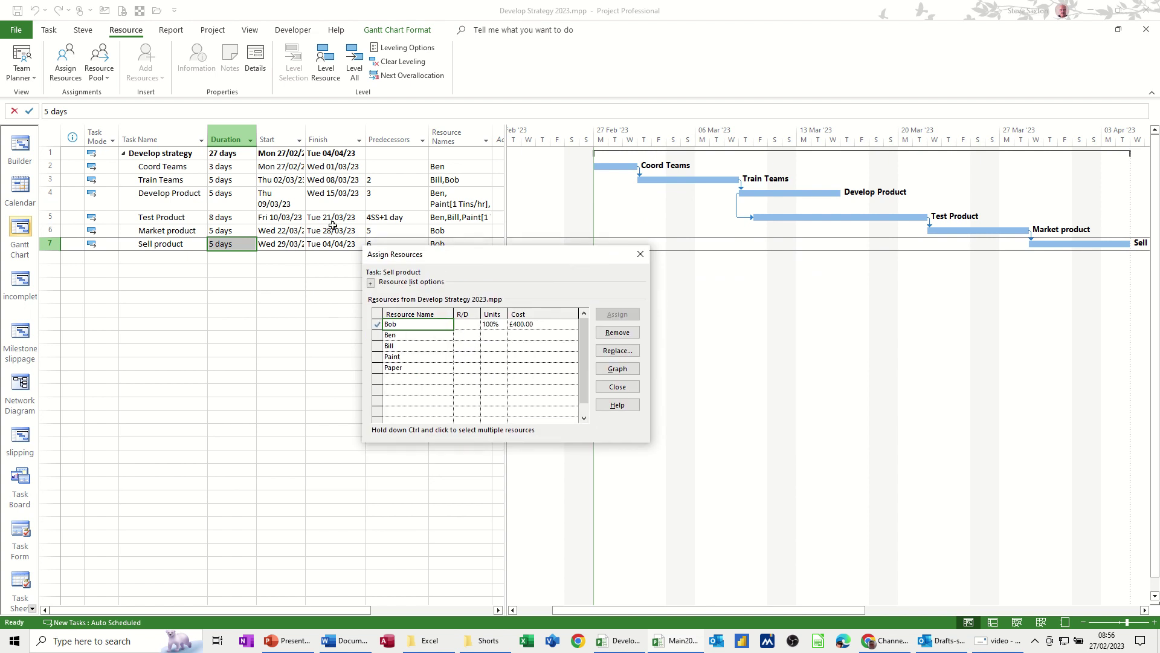
Select Develop Product, then close the Assign Resources window.
left_click(202, 209)
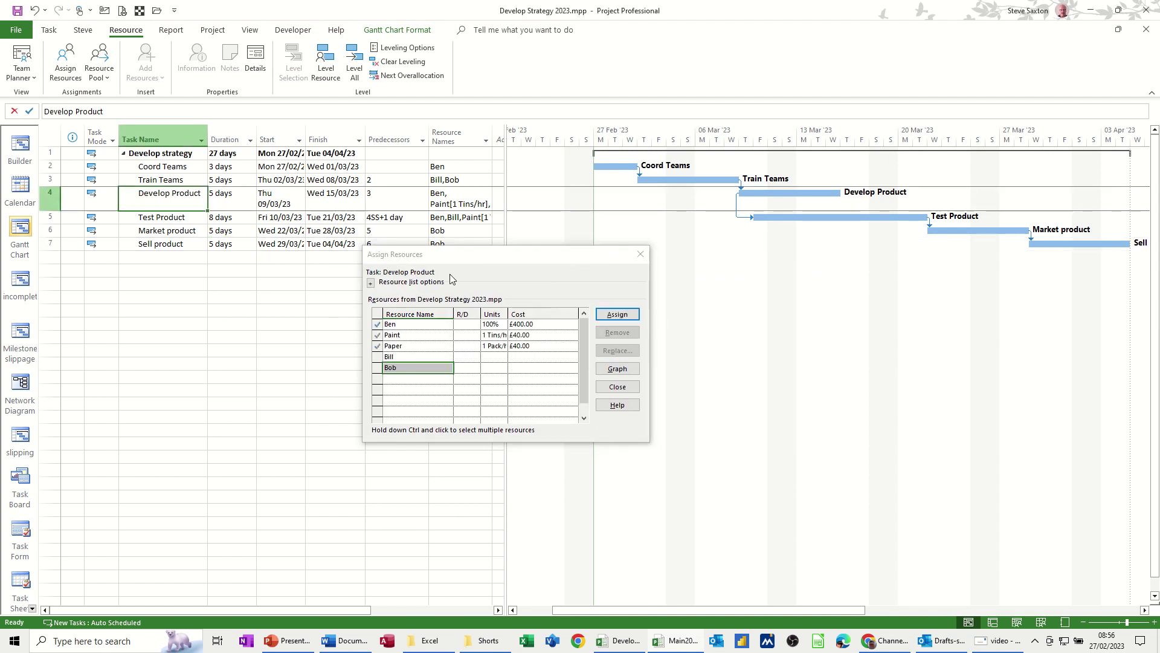
left_click(483, 264)
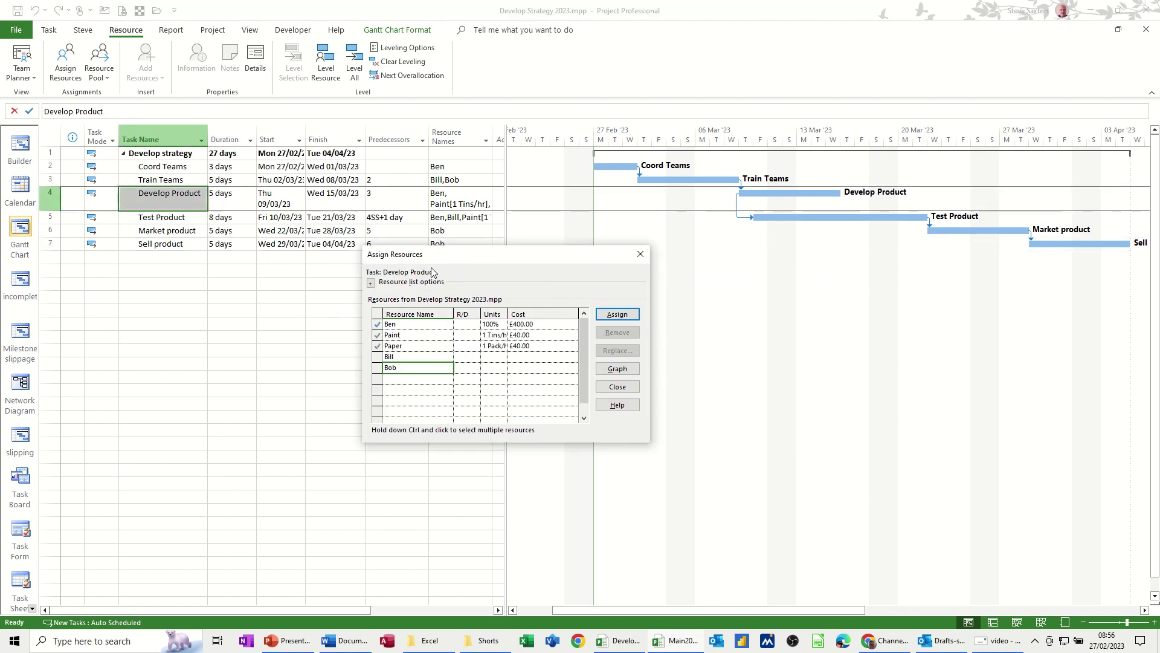
left_click_drag(467, 265, 268, 281)
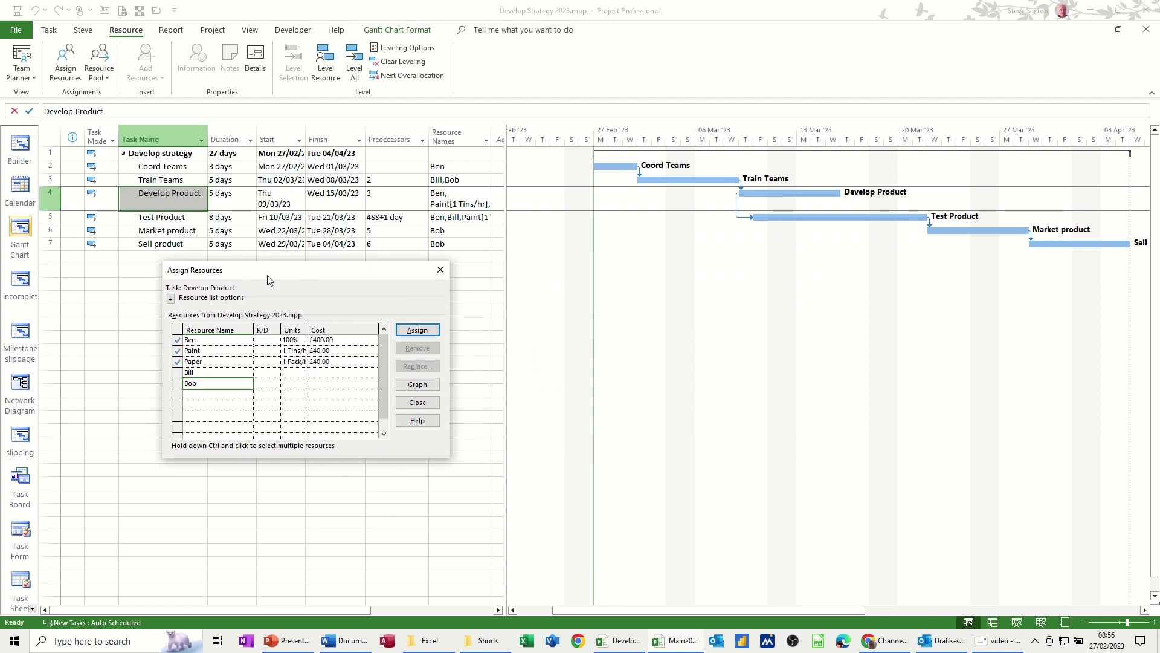
left_click(441, 269)
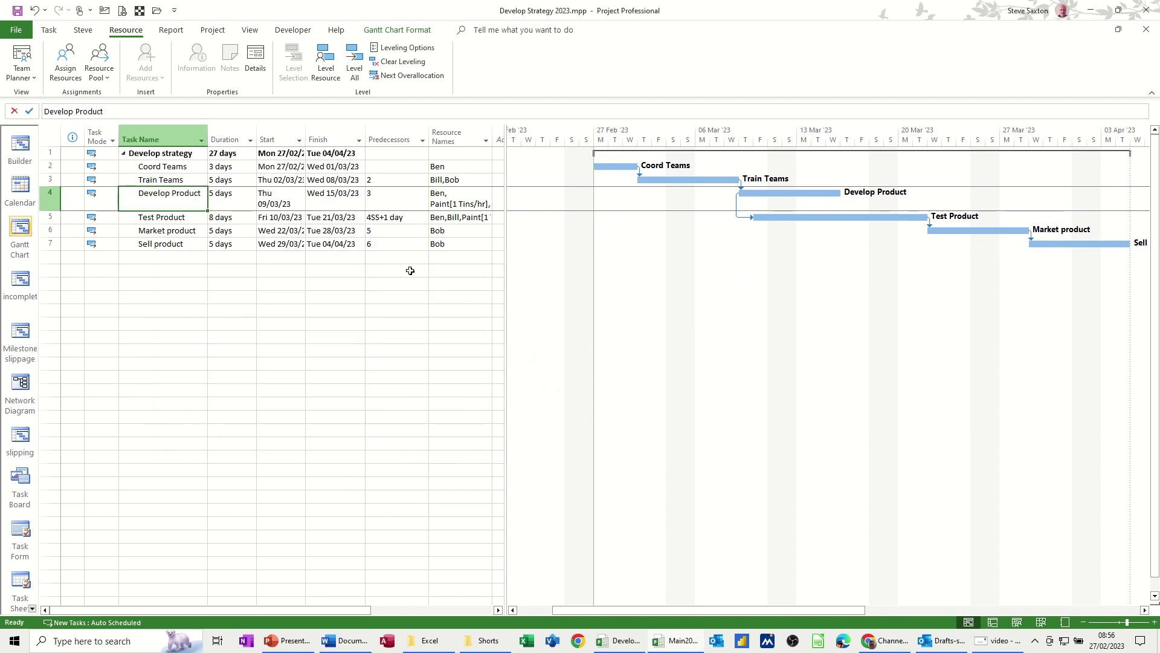